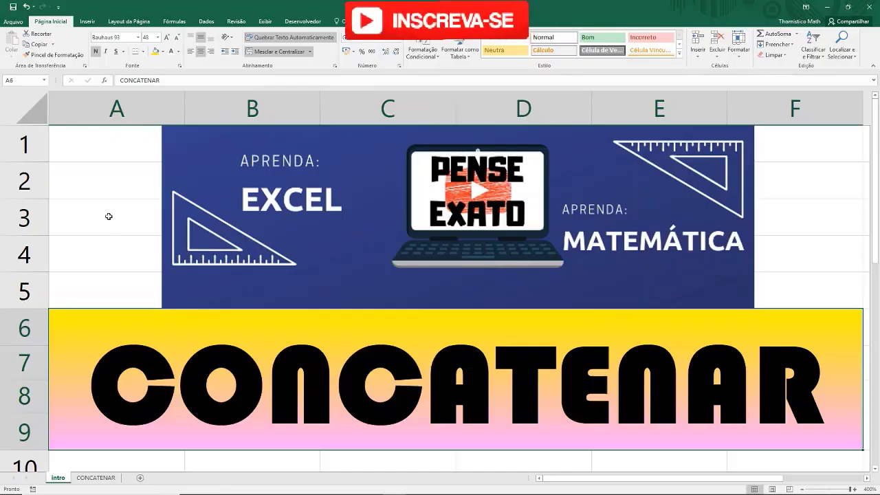
Switch to the CONCATENAR sheet and highlight the NOME, SOBRENOME and NOME COMPLETO columns
{"action": "left_click", "coordinate": [108, 216]}
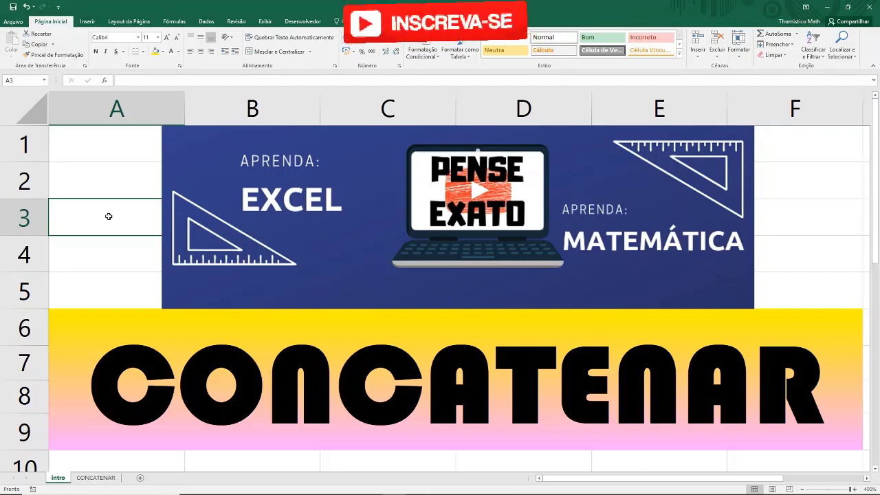
{"action": "left_click", "coordinate": [128, 278]}
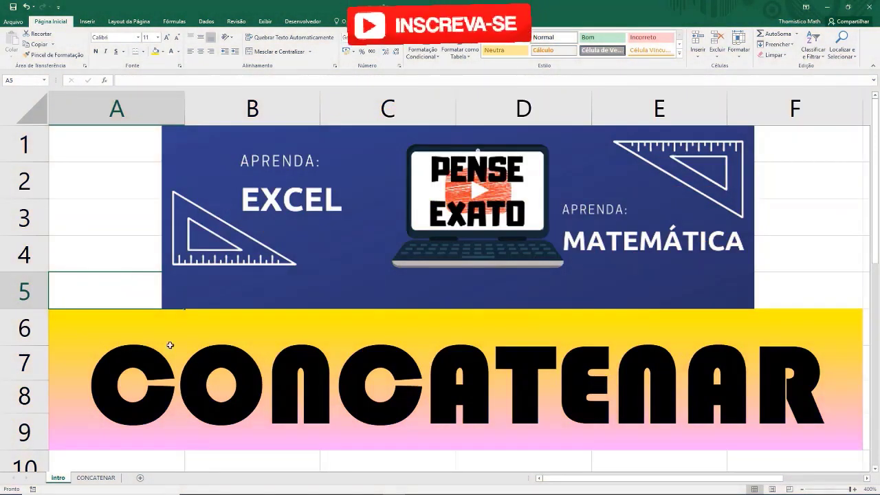
{"action": "left_click", "coordinate": [110, 478]}
{"action": "left_click", "coordinate": [249, 279]}
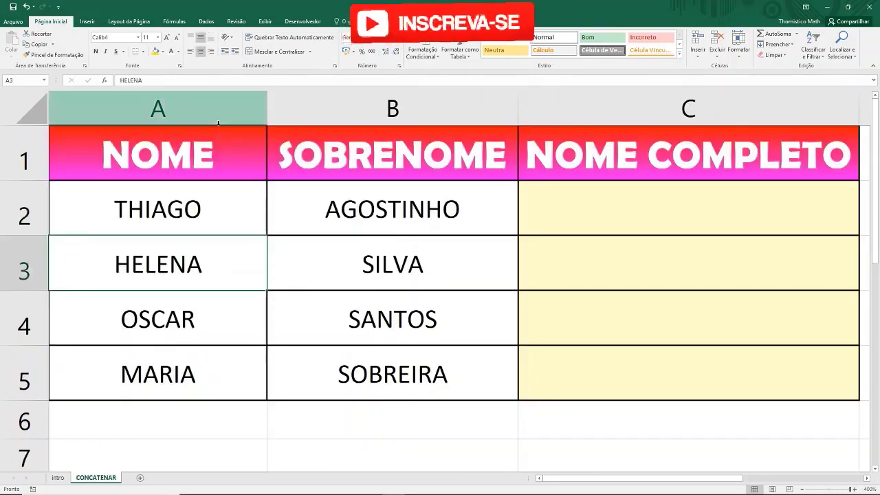
{"action": "left_click", "coordinate": [222, 99]}
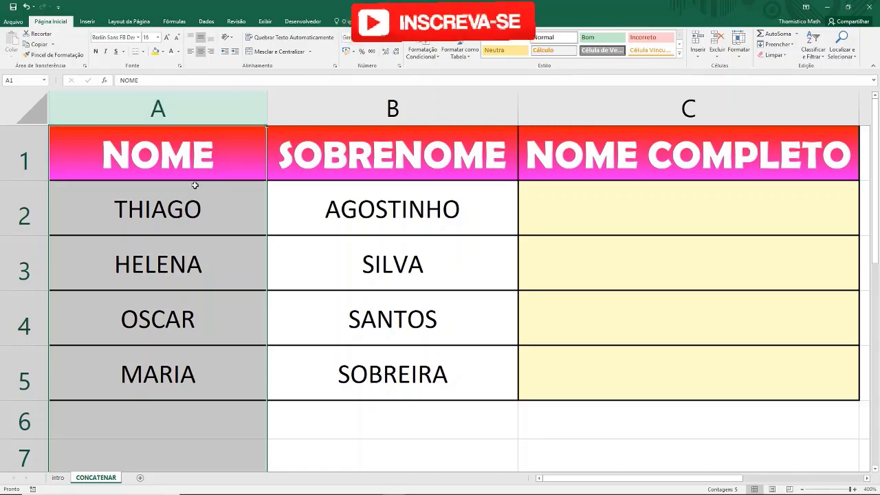
{"action": "left_click_drag", "start_coordinate": [180, 205], "coordinate": [219, 371]}
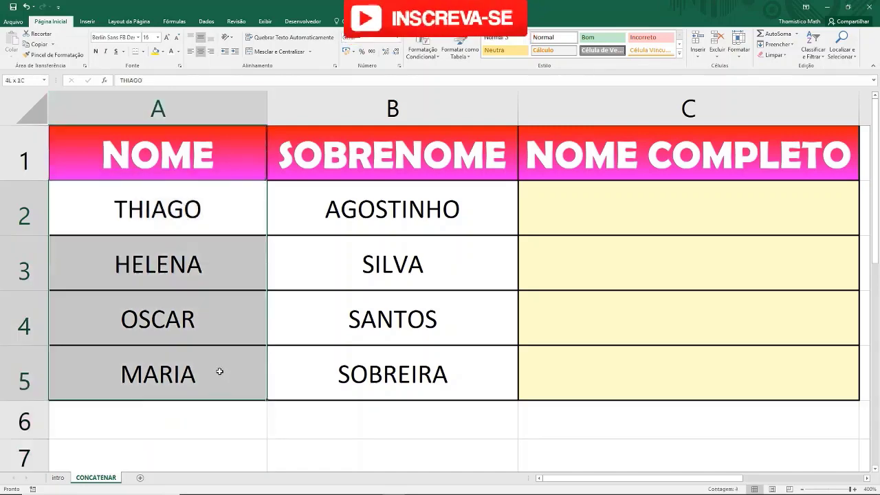
{"action": "left_click", "coordinate": [395, 107]}
{"action": "left_click_drag", "start_coordinate": [411, 264], "coordinate": [438, 365]}
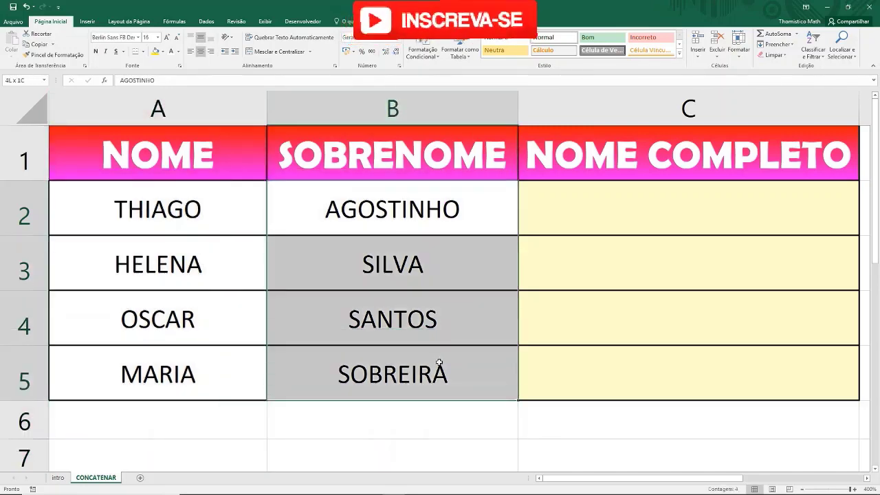
{"action": "left_click", "coordinate": [560, 314]}
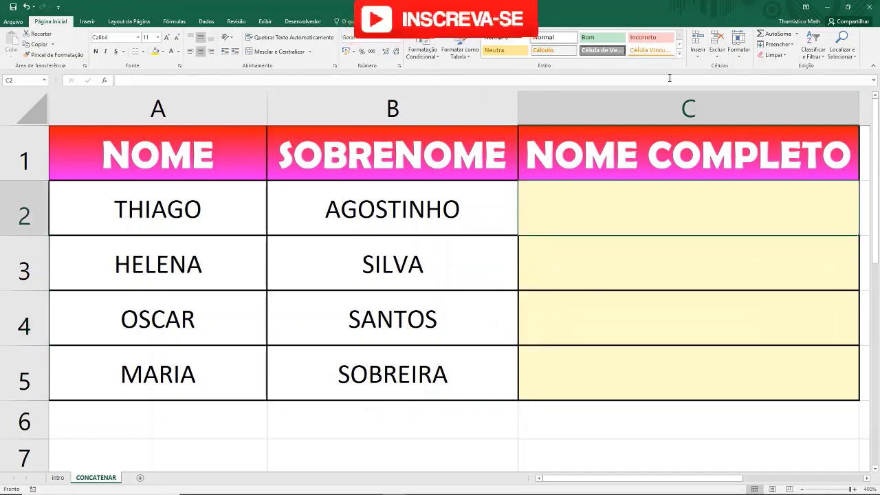
{"action": "left_click", "coordinate": [670, 99]}
{"action": "left_click", "coordinate": [651, 220]}
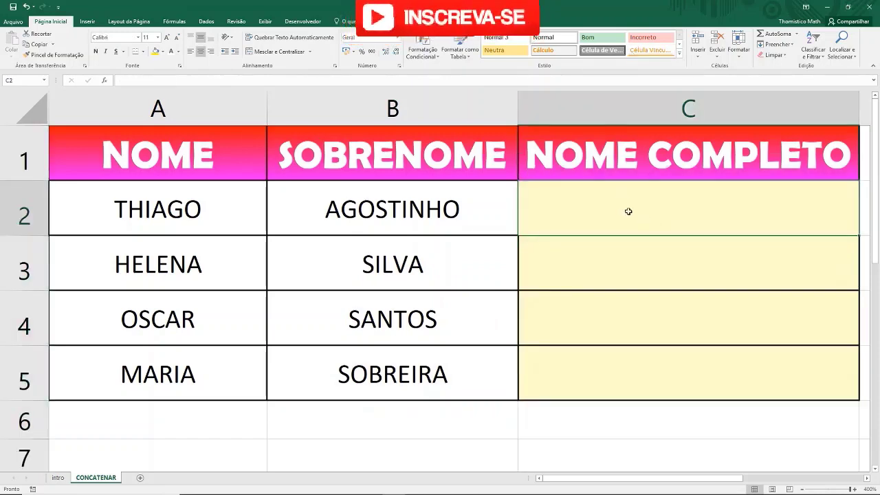
{"action": "left_click", "coordinate": [199, 208]}
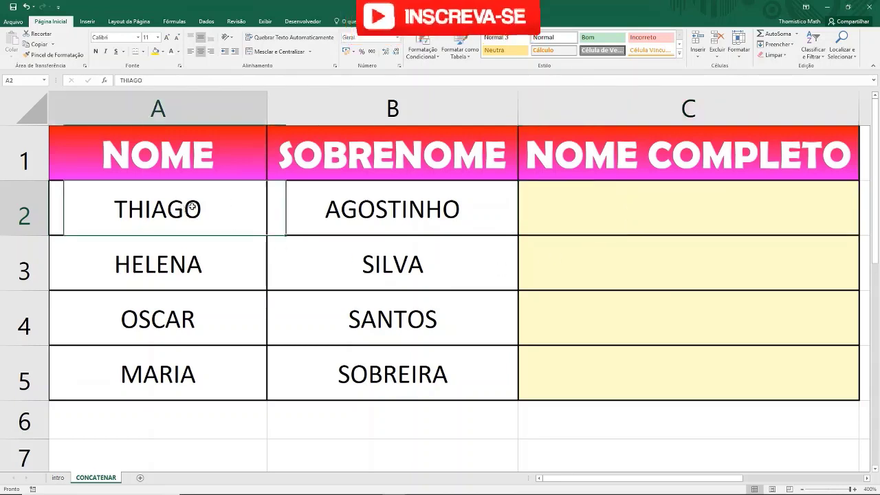
{"action": "left_click", "coordinate": [347, 208]}
{"action": "left_click", "coordinate": [182, 206]}
{"action": "left_click", "coordinate": [392, 206]}
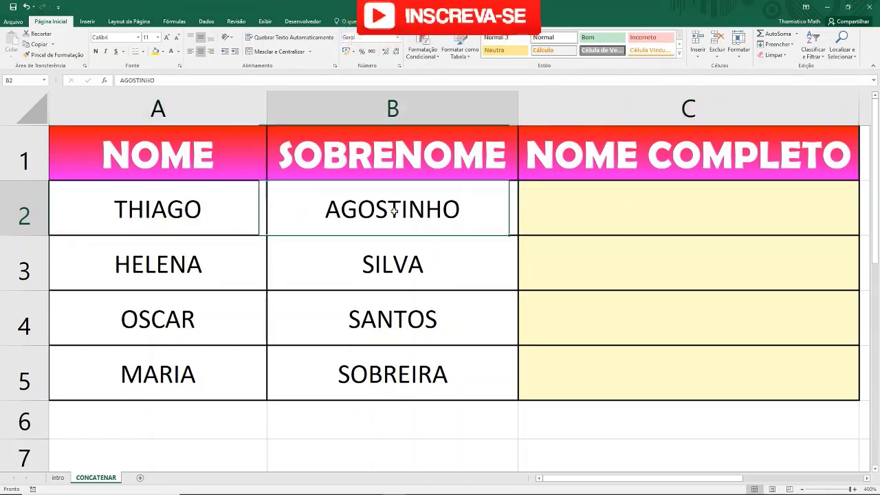
{"action": "left_click", "coordinate": [157, 104]}
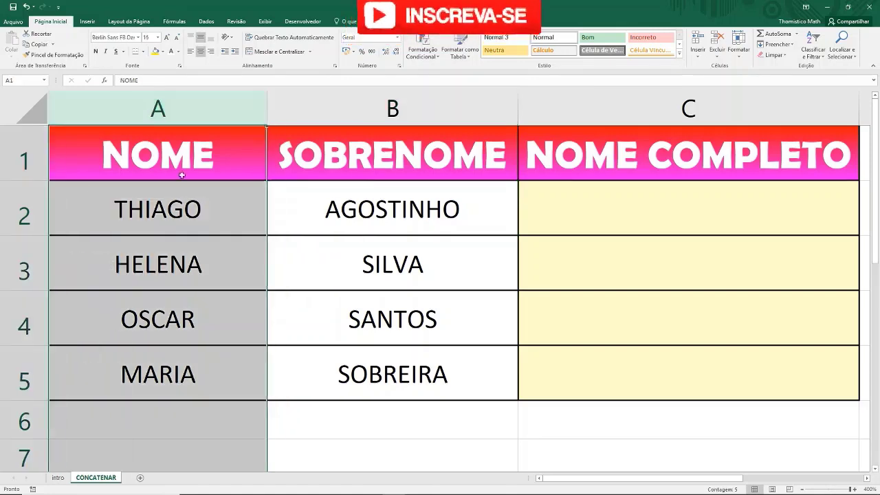
{"action": "left_click", "coordinate": [64, 193]}
{"action": "key", "text": "shift+Right"}
{"action": "key", "text": "shift+Right"}
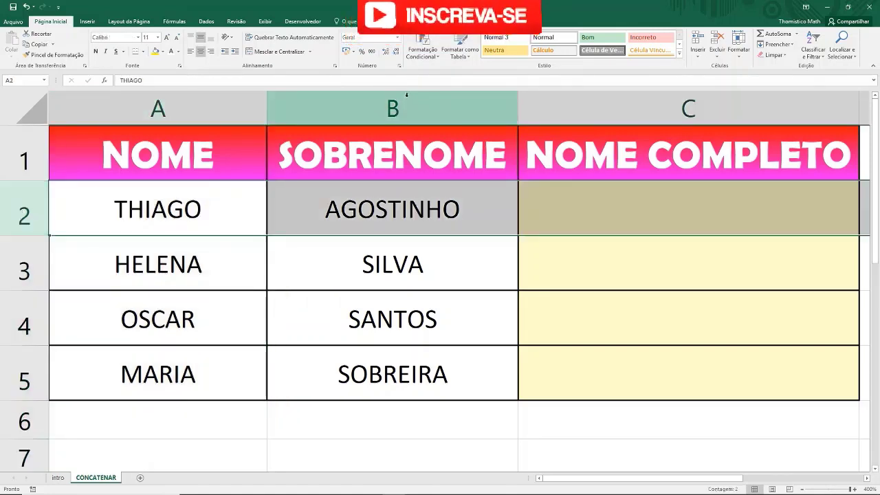
{"action": "left_click", "coordinate": [406, 96]}
{"action": "left_click", "coordinate": [15, 212]}
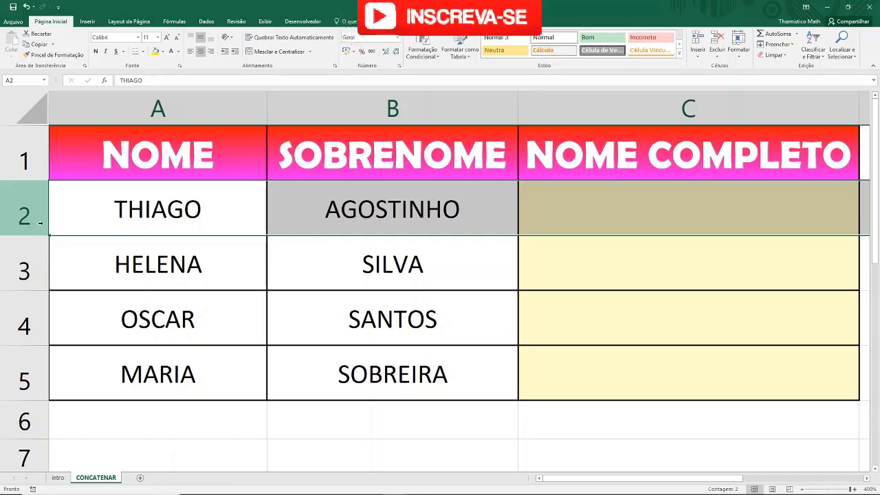
{"action": "left_click", "coordinate": [337, 291]}
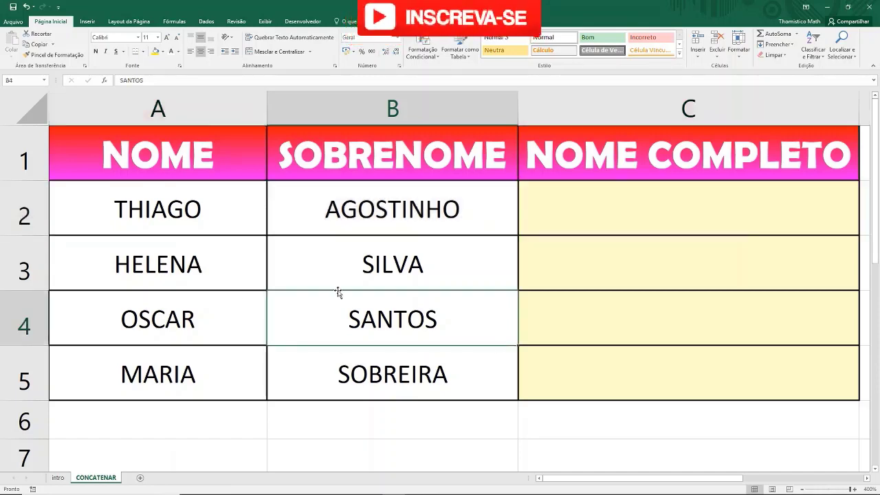
{"action": "left_click", "coordinate": [341, 358]}
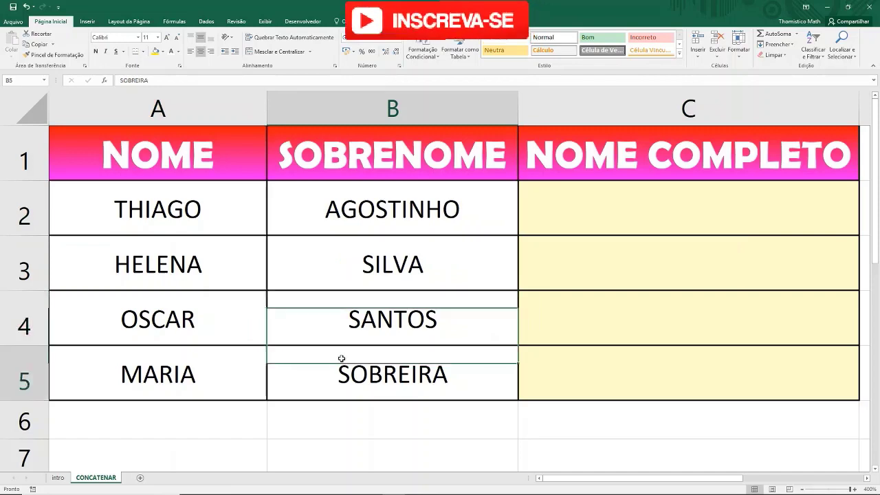
Glance back at the intro sheet, then return to CONCATENAR with cell C2 selected
{"action": "left_click", "coordinate": [61, 479]}
{"action": "left_click", "coordinate": [468, 372]}
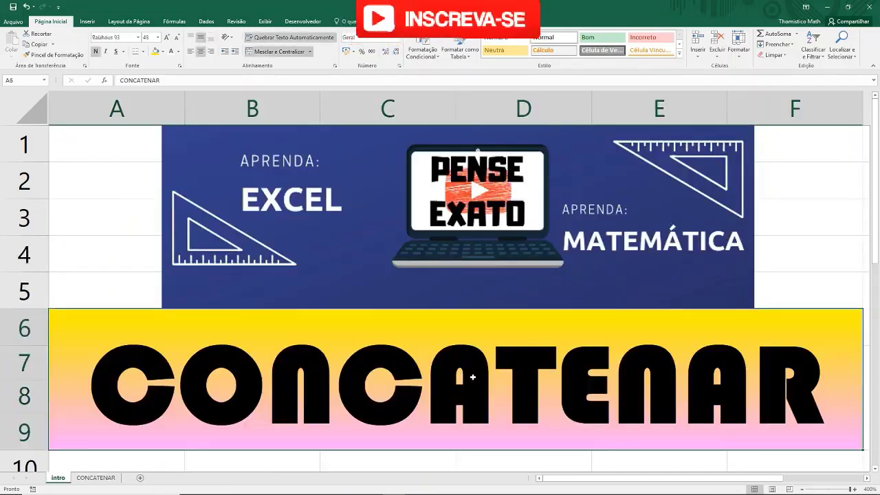
{"action": "left_click", "coordinate": [108, 479]}
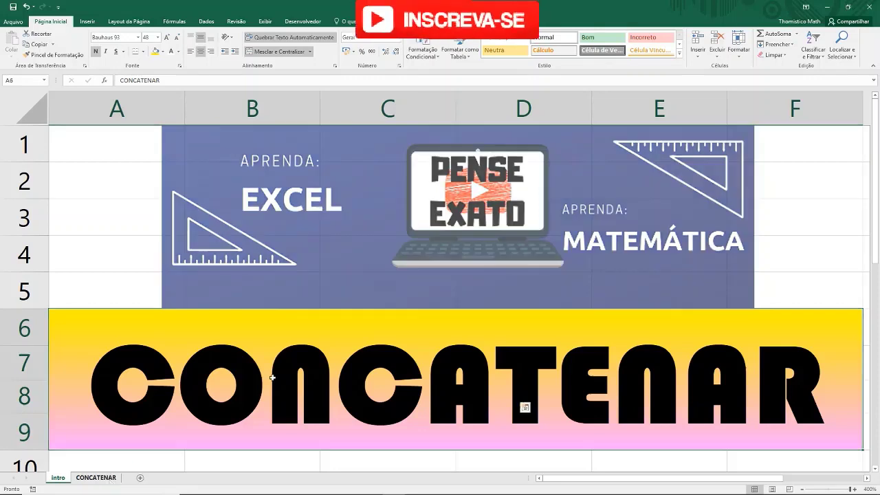
{"action": "left_click", "coordinate": [605, 210]}
{"action": "double_click", "coordinate": [605, 211]}
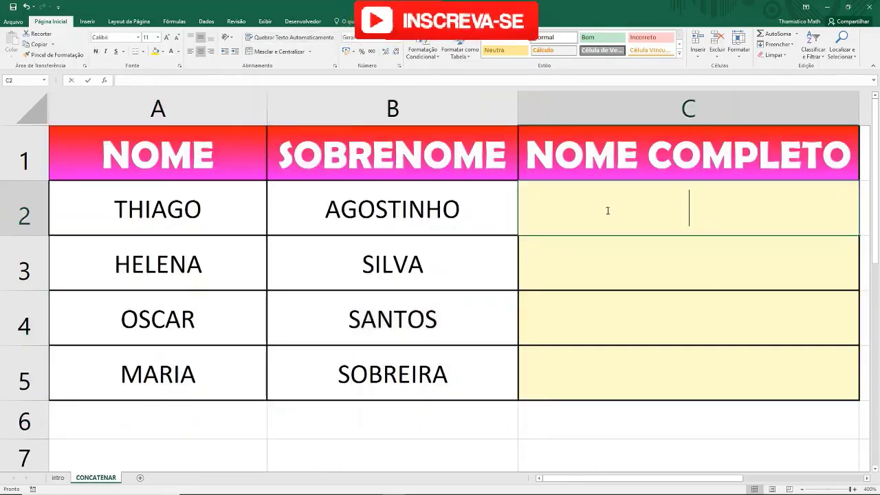
{"action": "type", "text": "=CONCATE"}
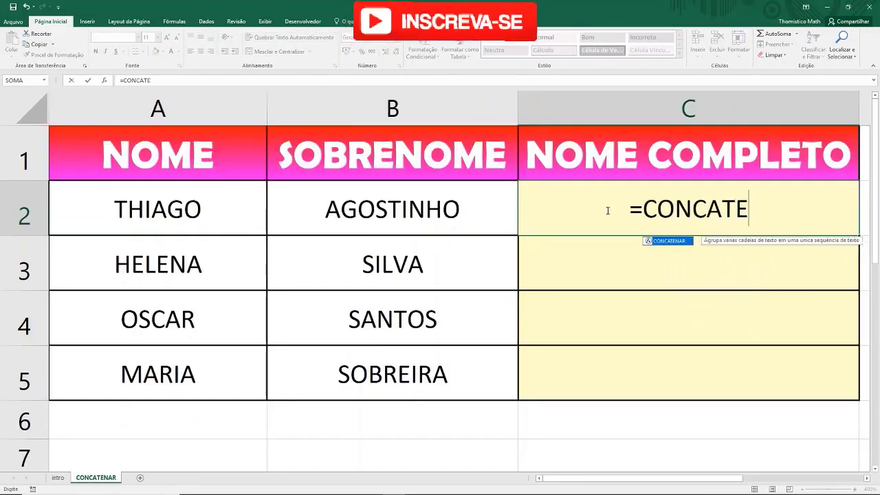
{"action": "type", "text": "NAR"}
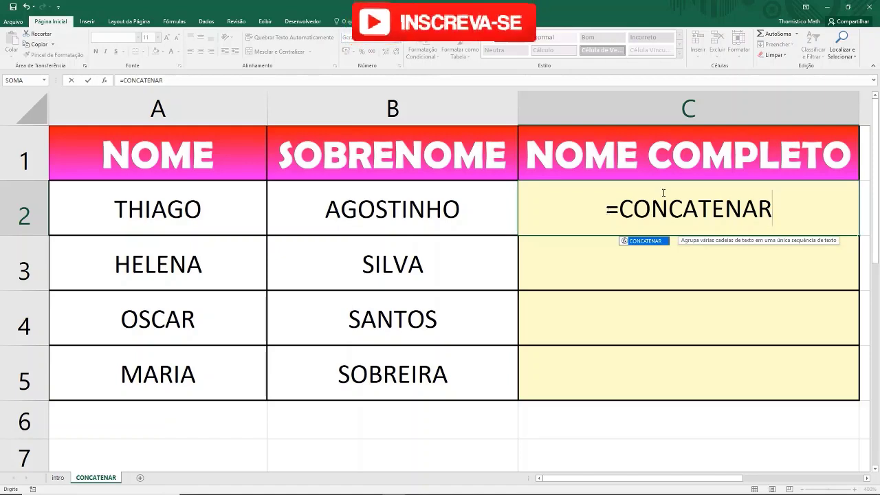
{"action": "left_click", "coordinate": [628, 211]}
{"action": "key", "text": "shift+Home"}
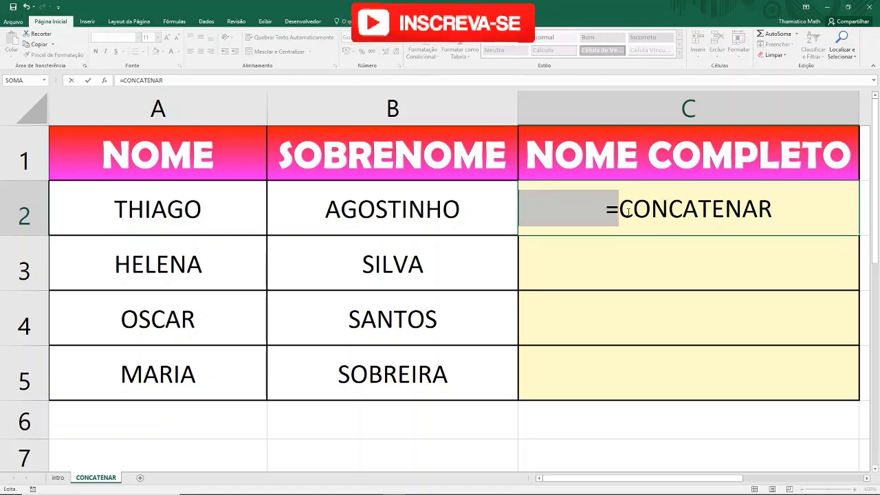
{"action": "left_click_drag", "start_coordinate": [519, 209], "coordinate": [784, 209]}
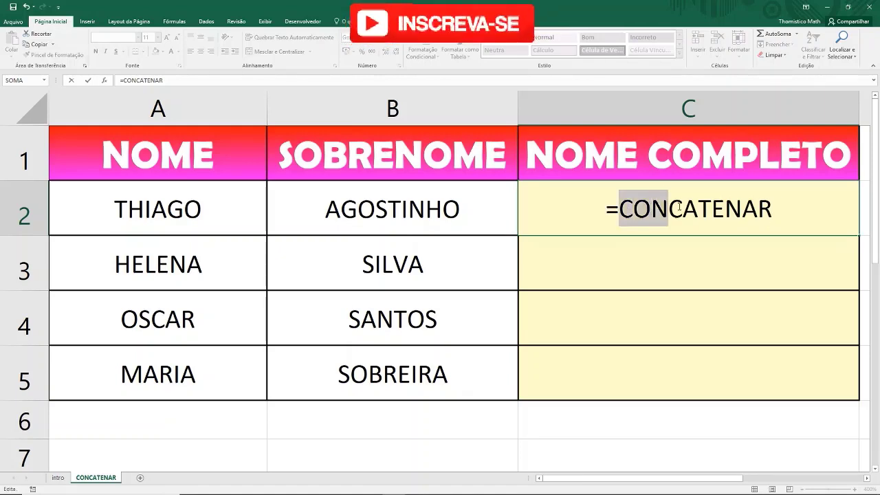
{"action": "left_click", "coordinate": [783, 210]}
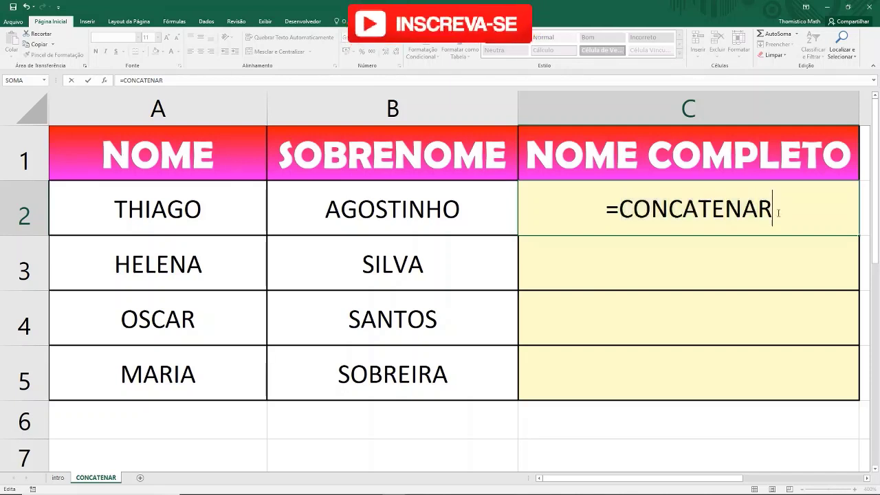
{"action": "type", "text": "("}
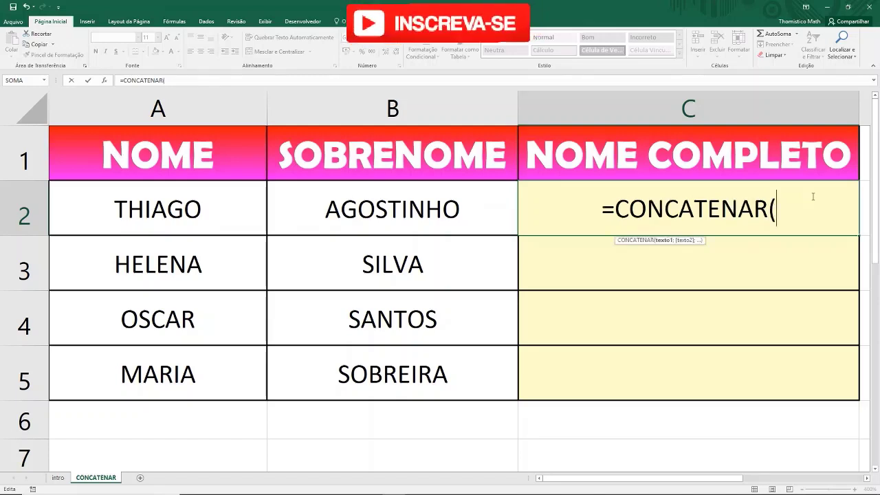
{"action": "left_click", "coordinate": [236, 206]}
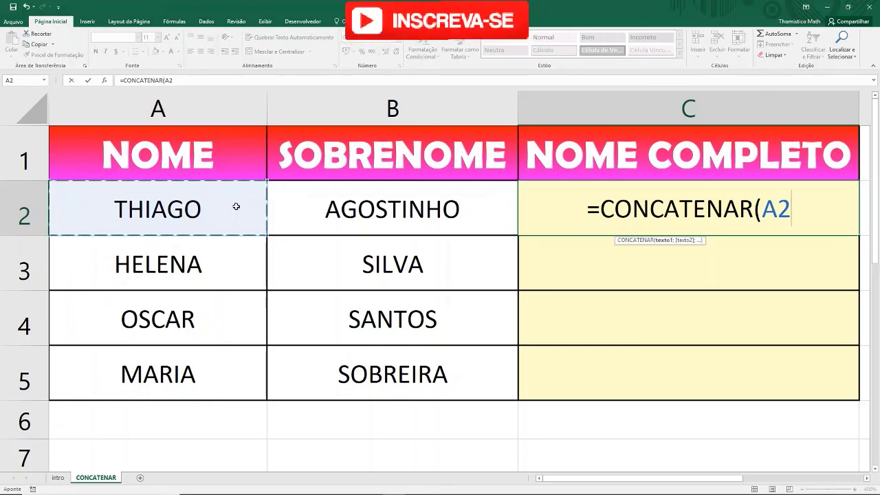
{"action": "type", "text": ";"}
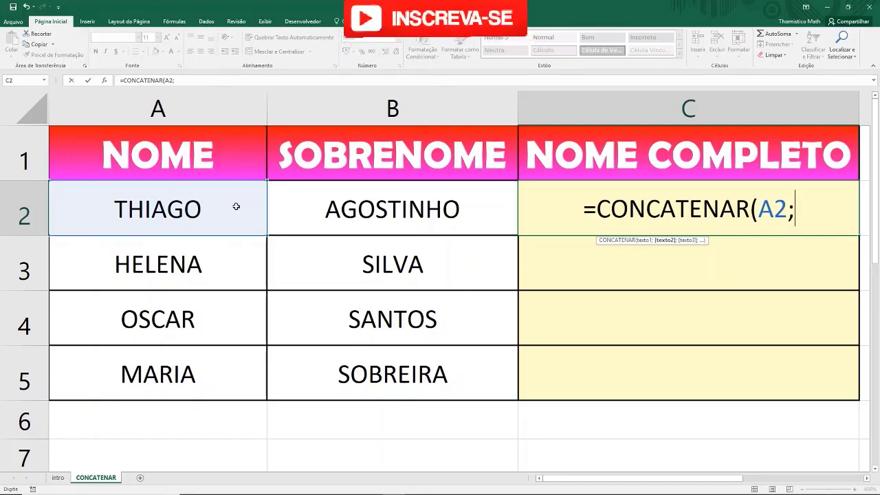
{"action": "left_click", "coordinate": [433, 201]}
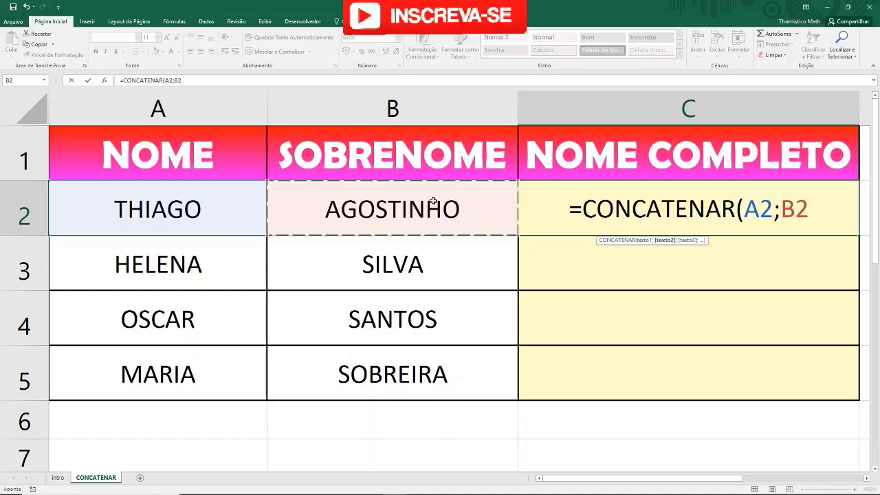
{"action": "type", "text": ")"}
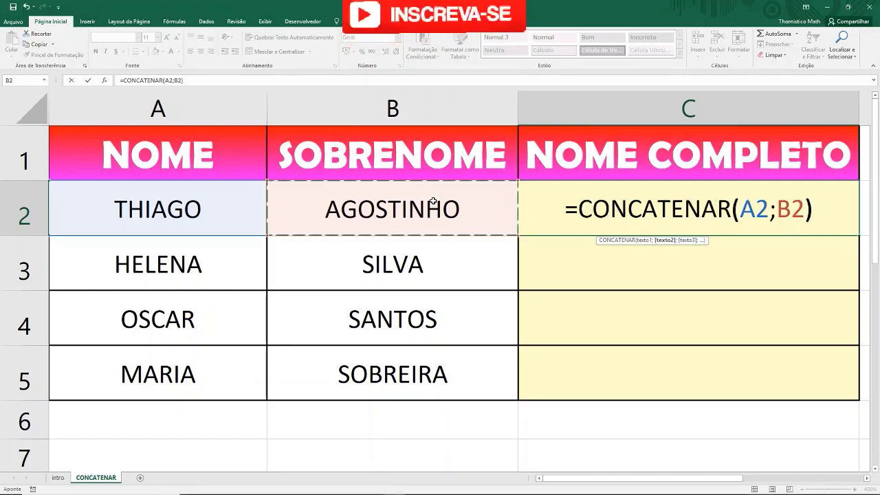
{"action": "key", "text": "Return"}
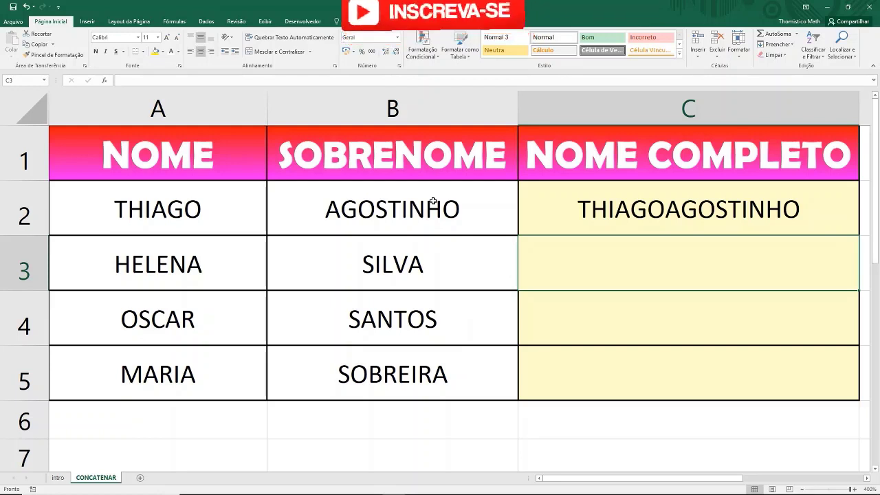
Fill =CONCATENAR(A2;B2) from C2 down to C5 and check the copied formulas
{"action": "left_click", "coordinate": [674, 204]}
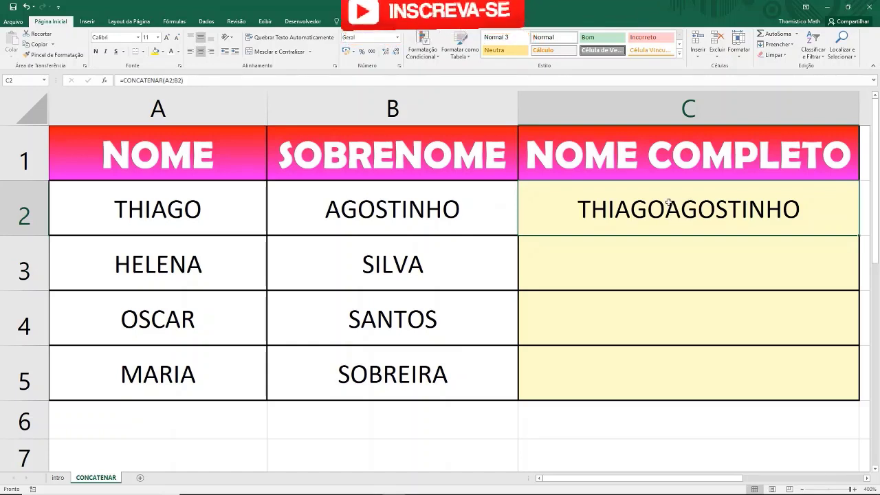
{"action": "left_click", "coordinate": [781, 273]}
{"action": "left_click", "coordinate": [756, 205]}
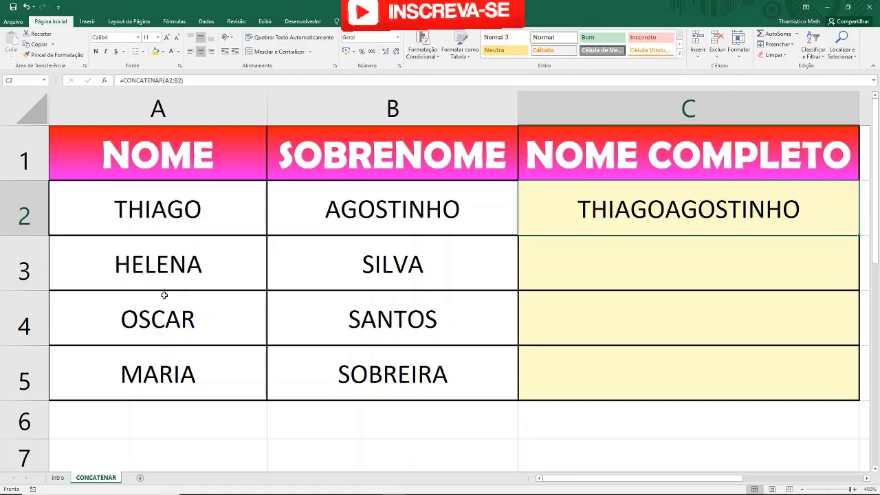
{"action": "left_click", "coordinate": [716, 294]}
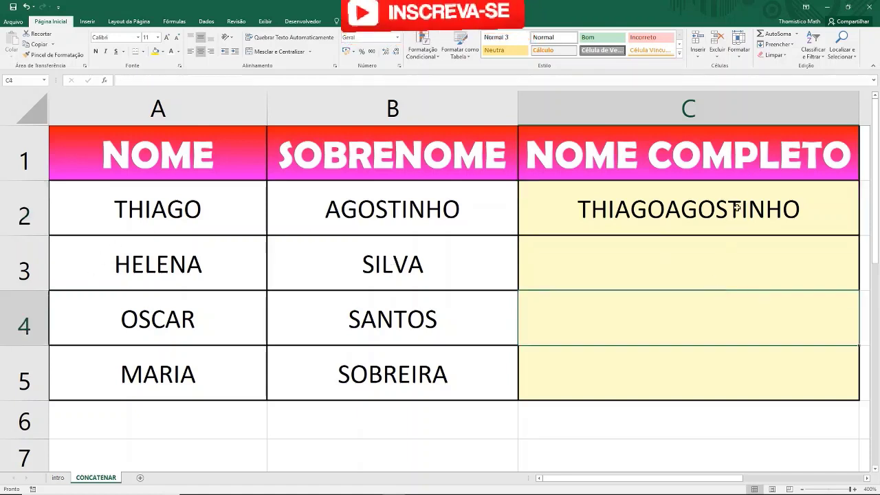
{"action": "left_click", "coordinate": [738, 207]}
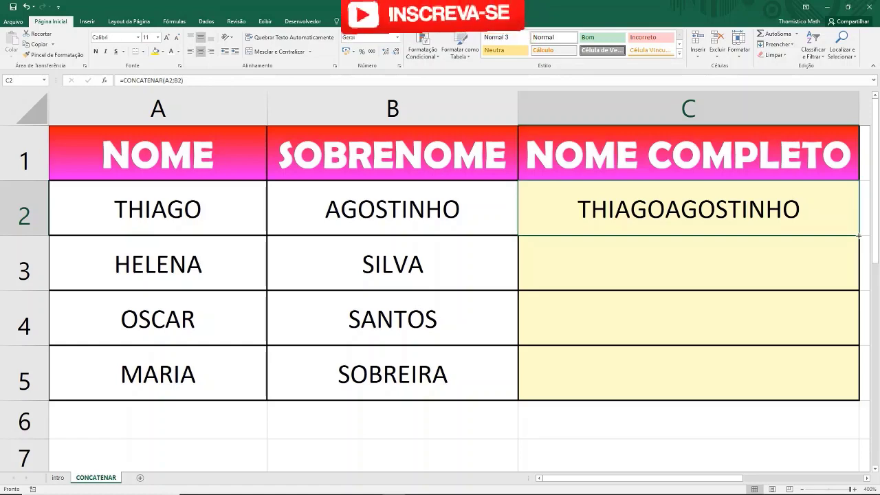
{"action": "double_click", "coordinate": [858, 235]}
{"action": "left_click", "coordinate": [740, 312]}
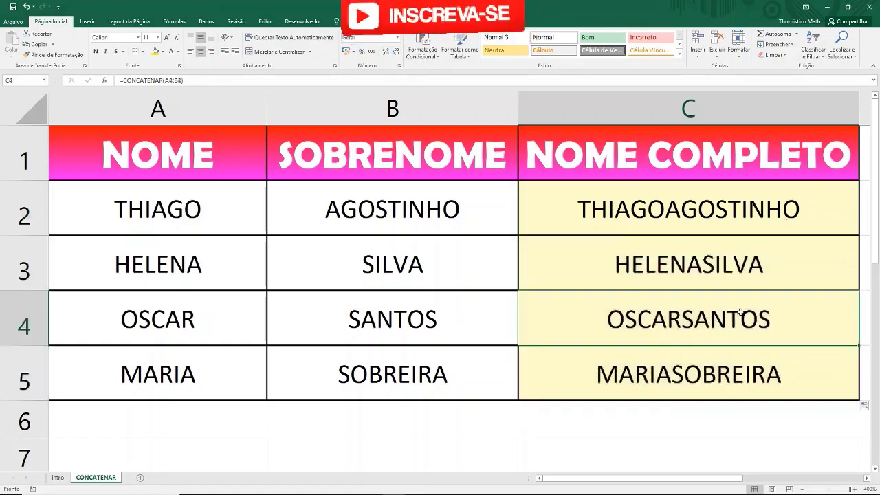
{"action": "left_click", "coordinate": [622, 193]}
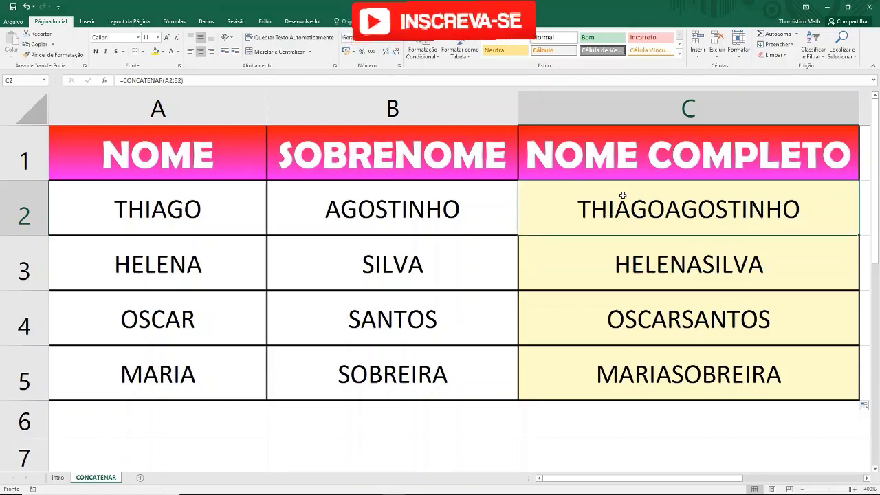
{"action": "left_click", "coordinate": [630, 268]}
{"action": "left_click", "coordinate": [685, 214]}
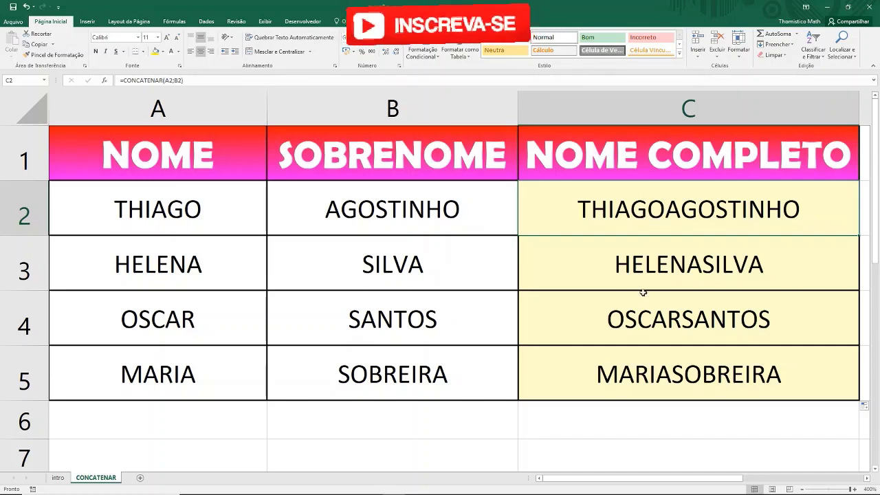
Walk through CONCATENAR and its A2 and B2 arguments in C2, then reopen the formula for editing
{"action": "double_click", "coordinate": [629, 206]}
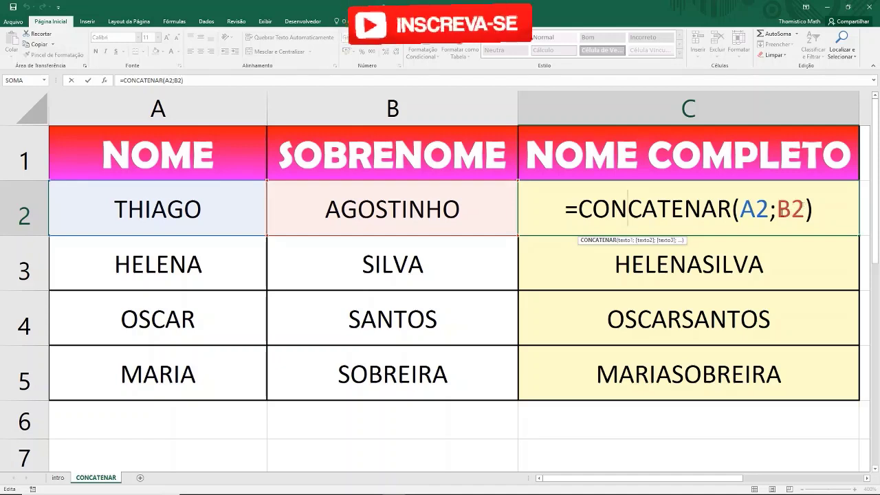
{"action": "left_click", "coordinate": [769, 209]}
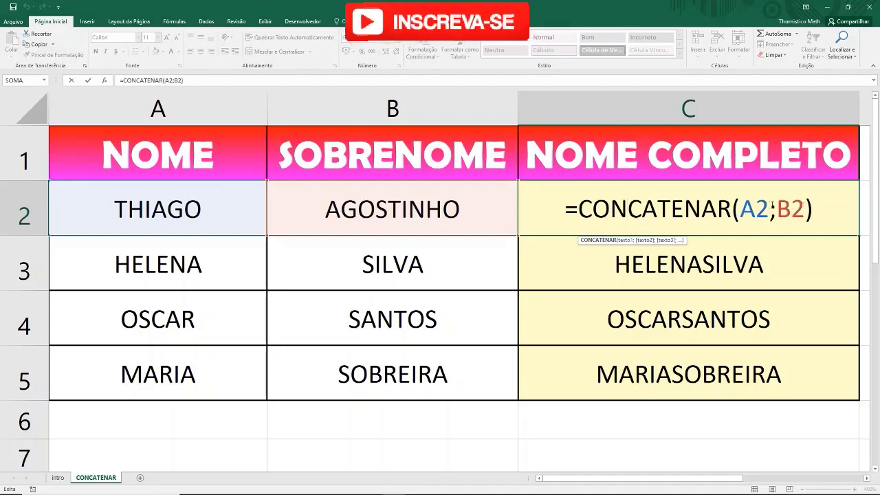
{"action": "left_click", "coordinate": [567, 211]}
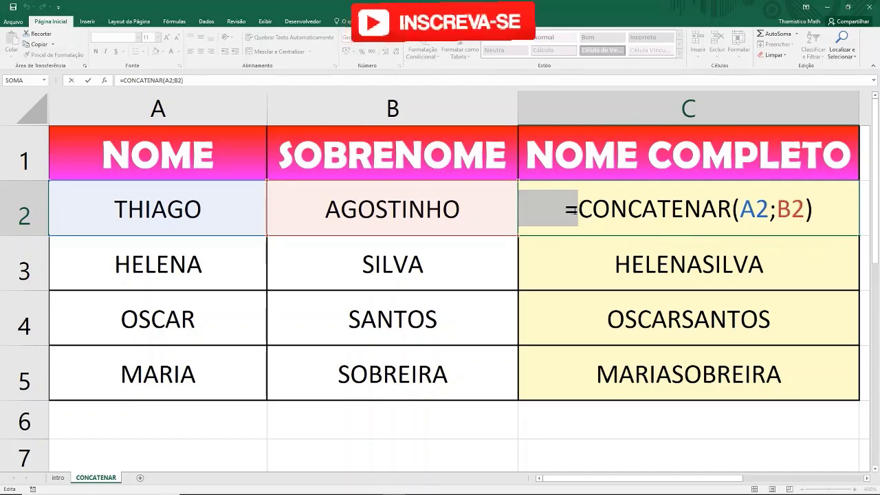
{"action": "left_click_drag", "start_coordinate": [578, 210], "coordinate": [731, 212]}
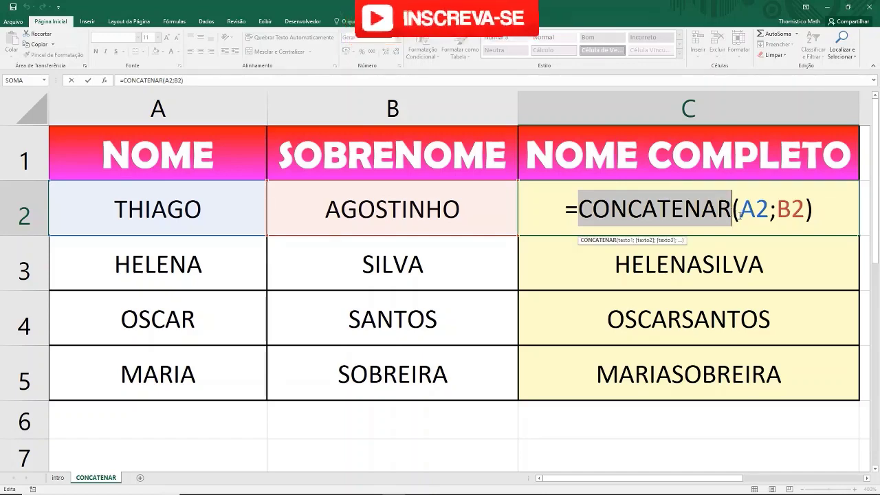
{"action": "left_click_drag", "start_coordinate": [739, 210], "coordinate": [769, 212]}
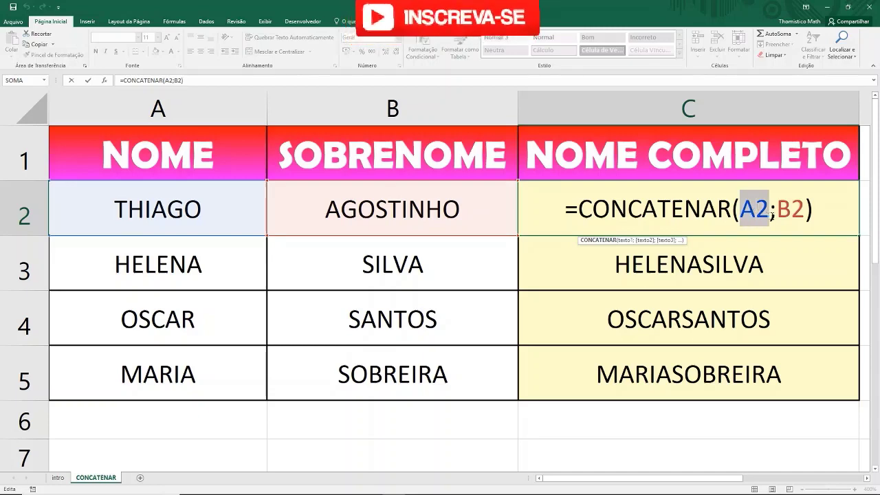
{"action": "left_click", "coordinate": [772, 214]}
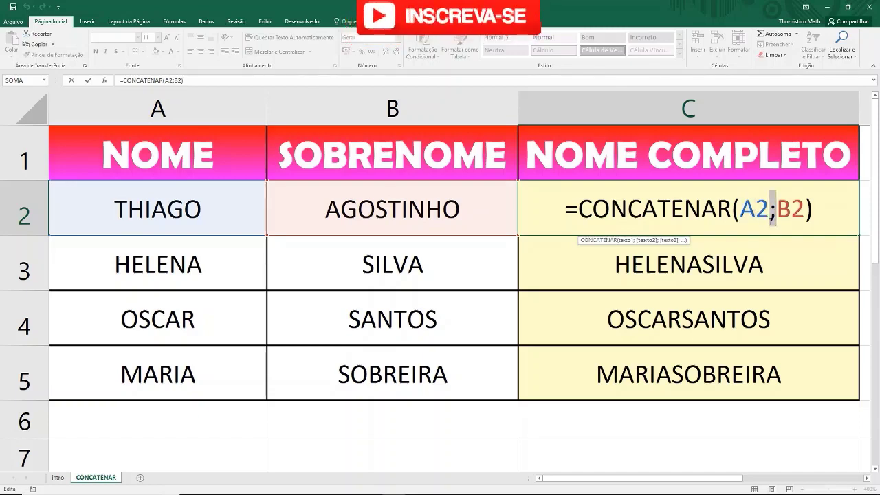
{"action": "left_click_drag", "start_coordinate": [804, 209], "coordinate": [775, 210]}
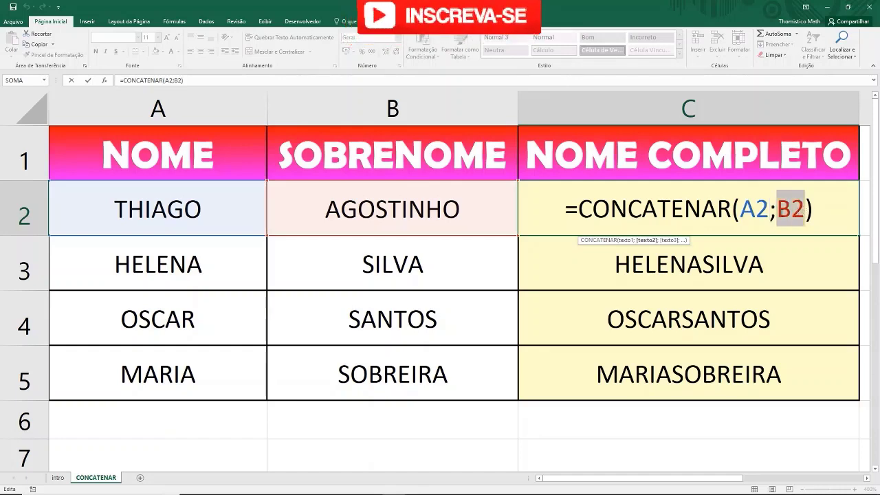
{"action": "key", "text": "Left"}
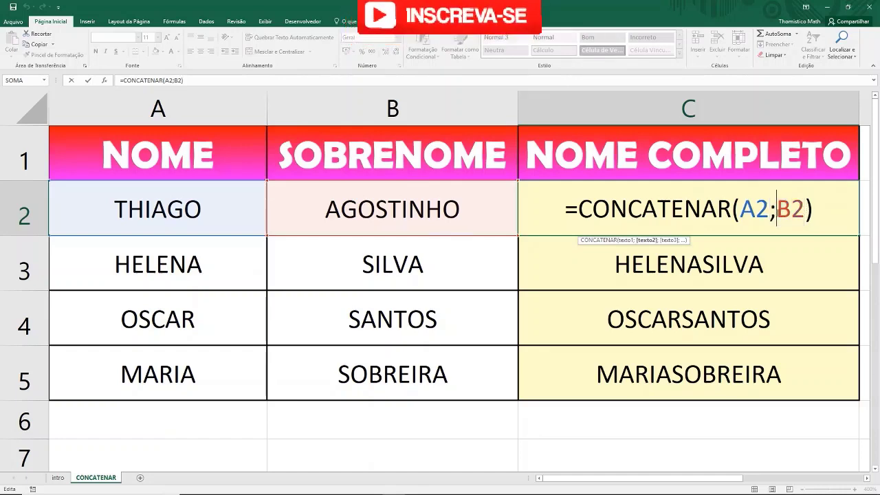
{"action": "key", "text": "Return"}
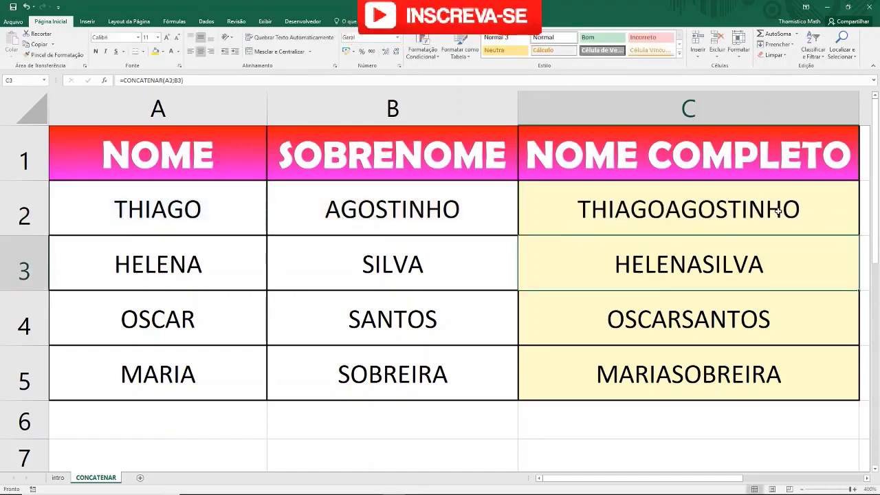
{"action": "key", "text": "Up"}
{"action": "key", "text": "F2"}
{"action": "key", "text": "Left"}
{"action": "key", "text": "Left"}
{"action": "key", "text": "Left"}
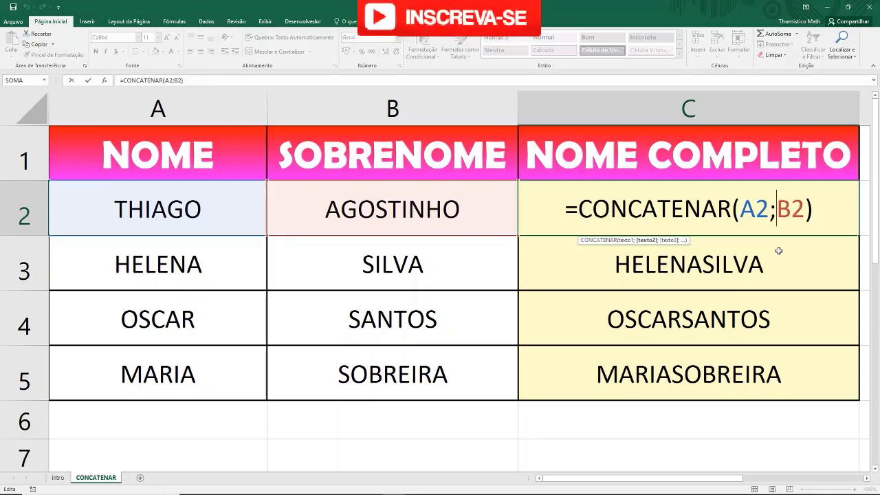
{"action": "key", "text": "Delete"}
{"action": "key", "text": "Delete"}
{"action": "key", "text": "Delete"}
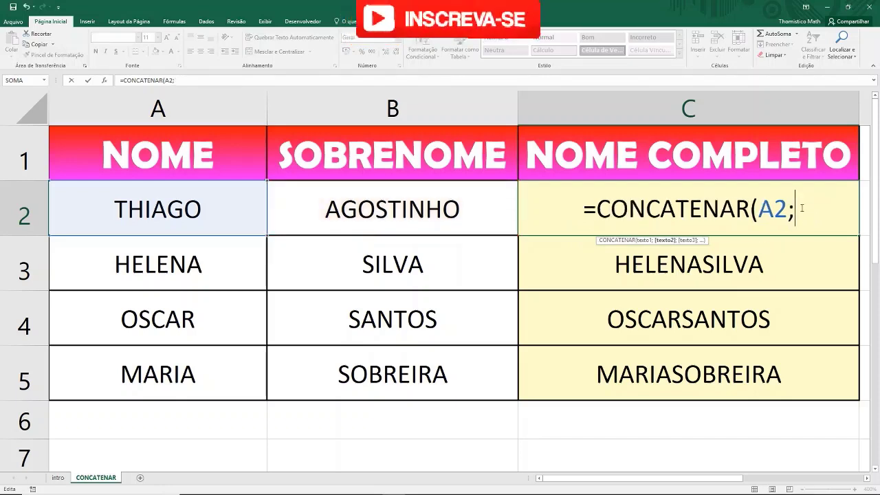
{"action": "left_click_drag", "start_coordinate": [789, 210], "coordinate": [757, 210]}
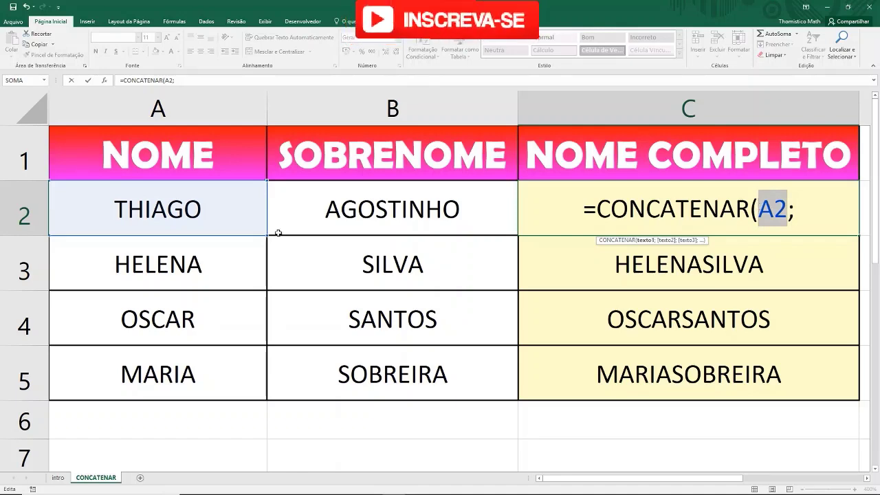
{"action": "left_click", "coordinate": [802, 209]}
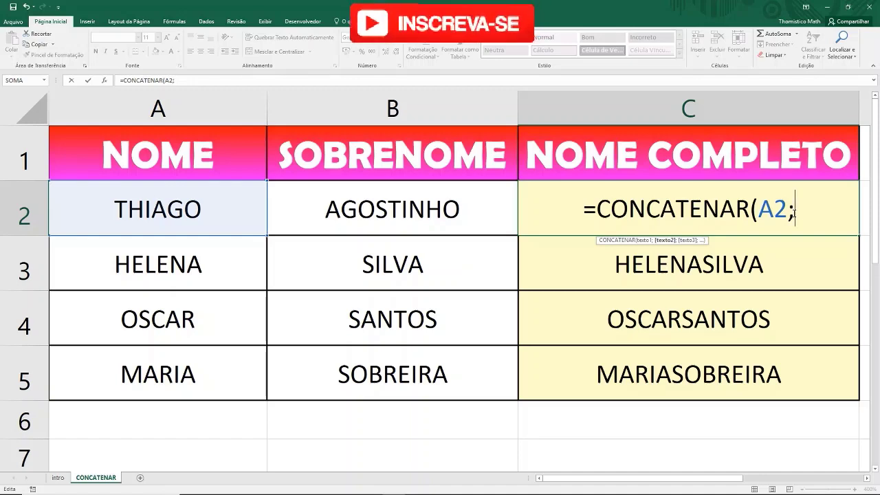
{"action": "type", "text": "\""}
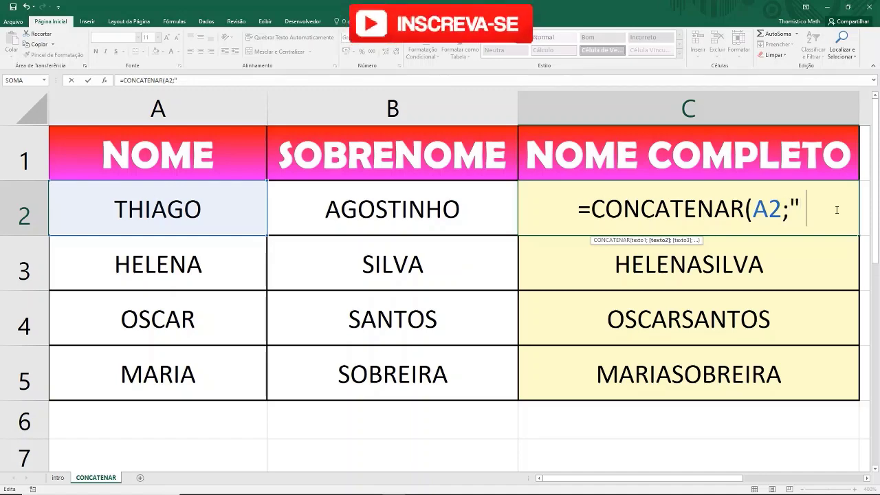
{"action": "type", "text": " \""}
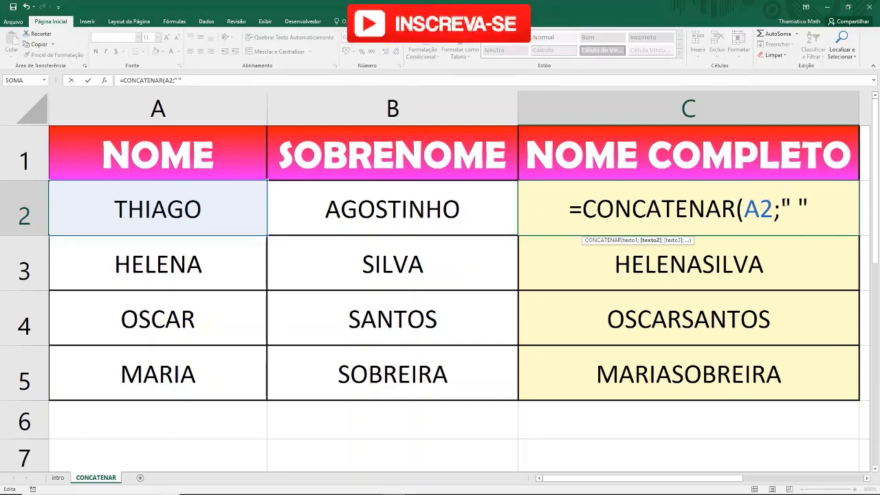
{"action": "left_click_drag", "start_coordinate": [781, 206], "coordinate": [810, 205]}
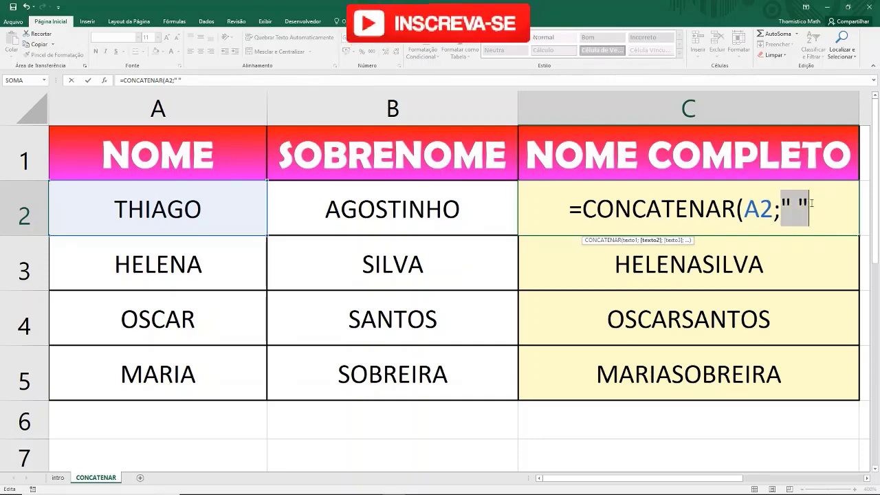
{"action": "left_click", "coordinate": [816, 218]}
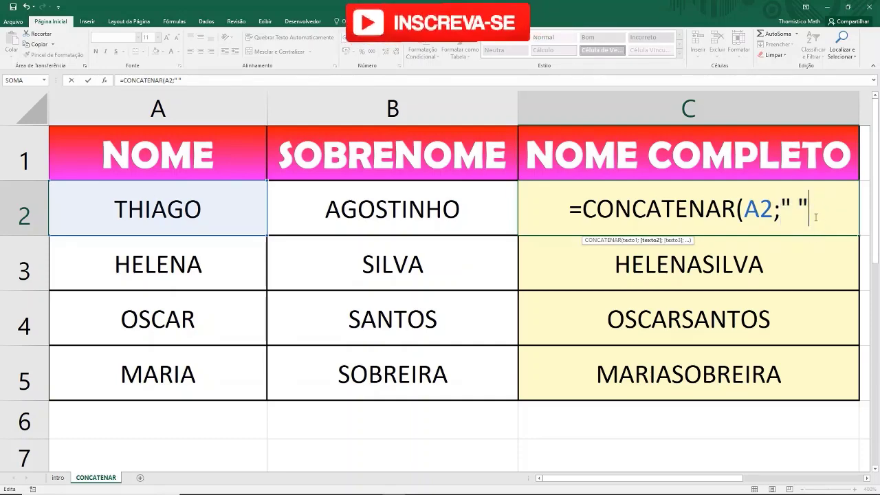
{"action": "type", "text": ";"}
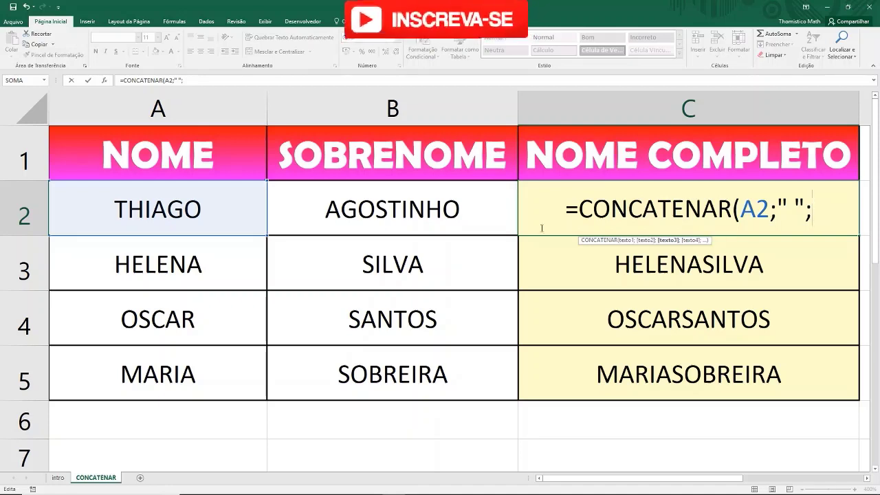
{"action": "left_click", "coordinate": [479, 210]}
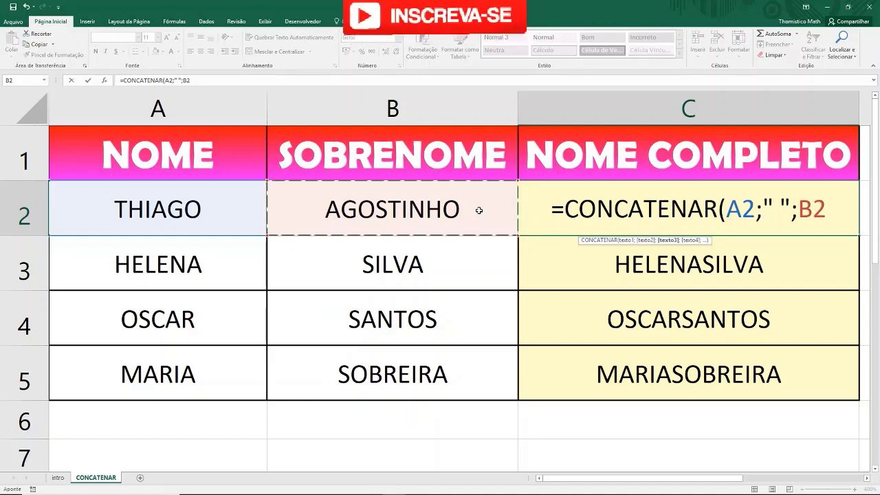
{"action": "type", "text": ")"}
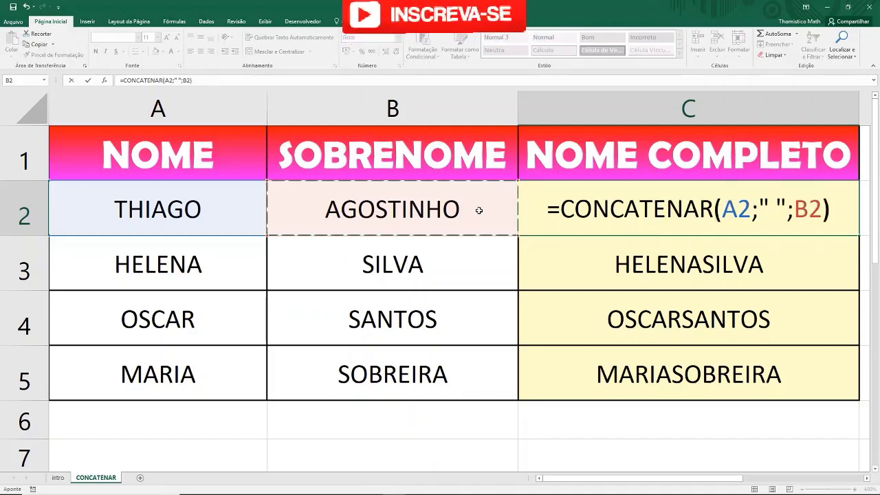
{"action": "key", "text": "Return"}
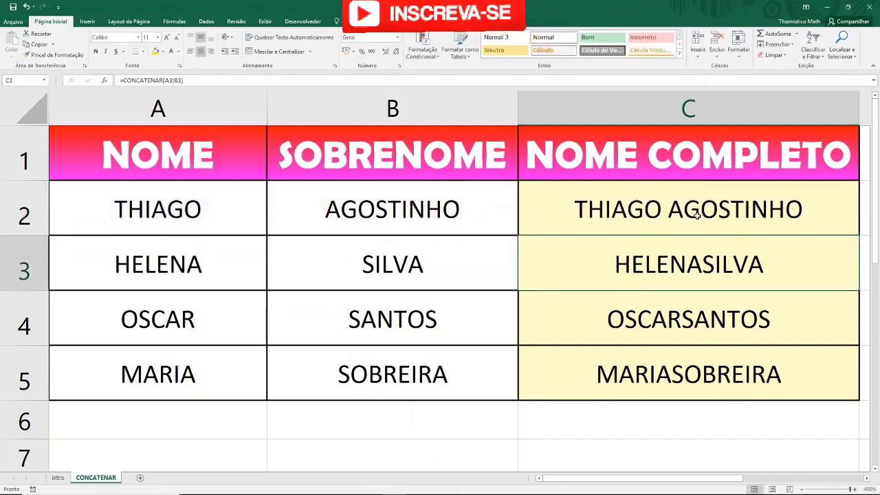
{"action": "left_click", "coordinate": [696, 216]}
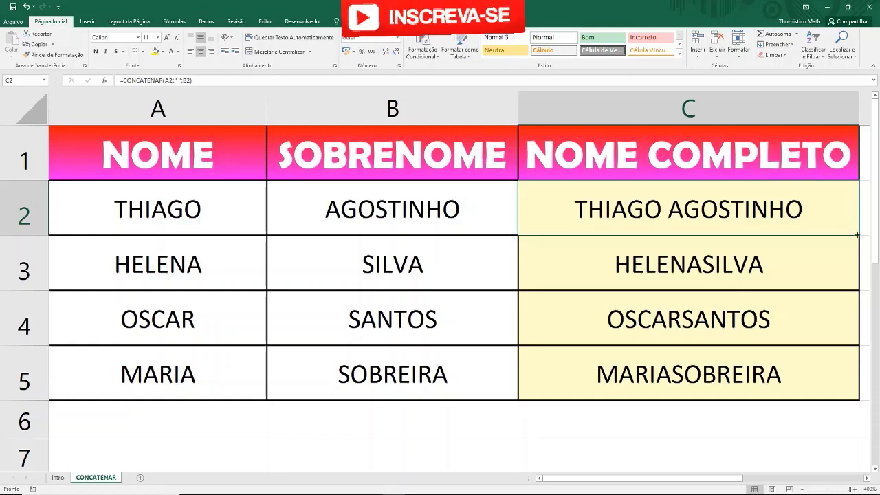
Fill the spaced formula from C2 down to C5, then check C4 and C2
{"action": "double_click", "coordinate": [858, 235]}
{"action": "left_click", "coordinate": [677, 315]}
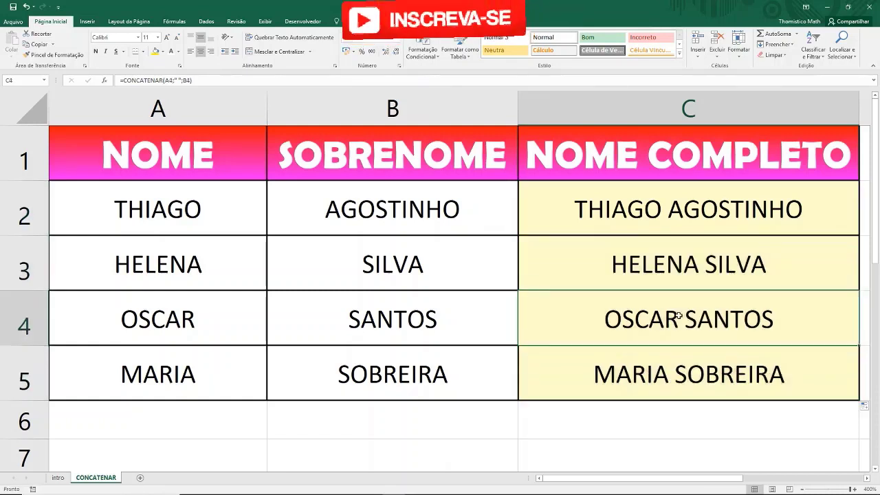
{"action": "left_click", "coordinate": [646, 206]}
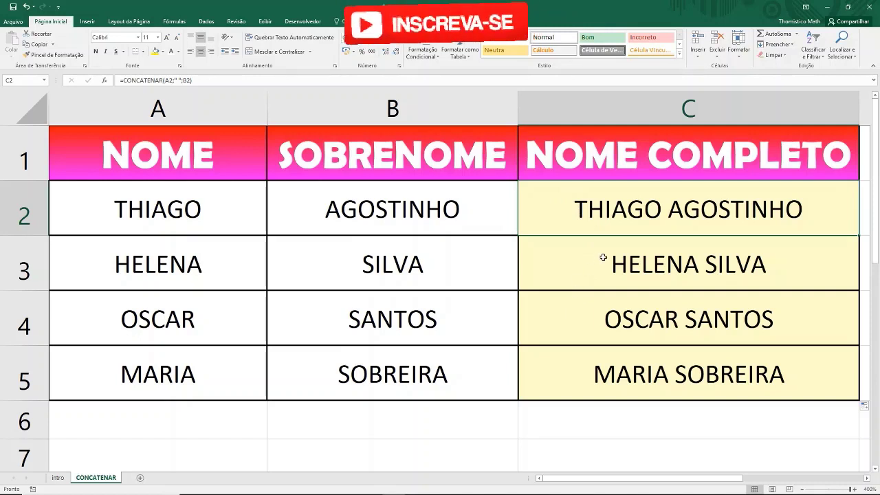
{"action": "left_click", "coordinate": [645, 250]}
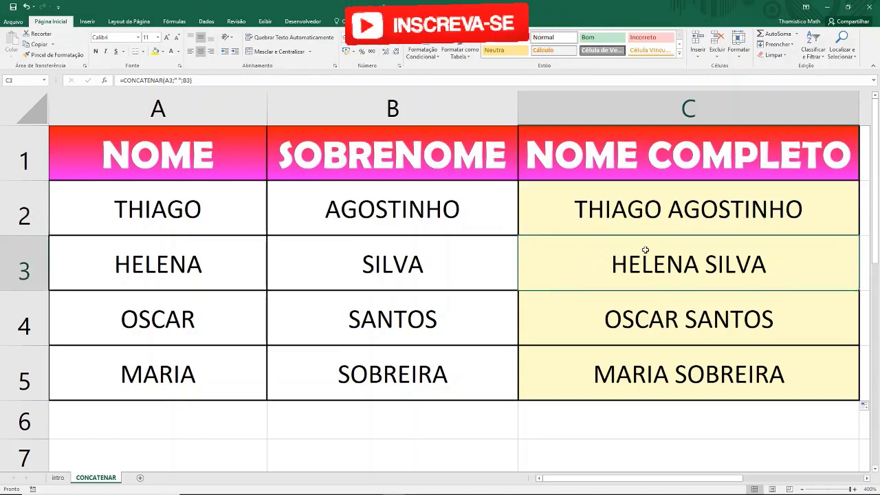
{"action": "left_click", "coordinate": [677, 212]}
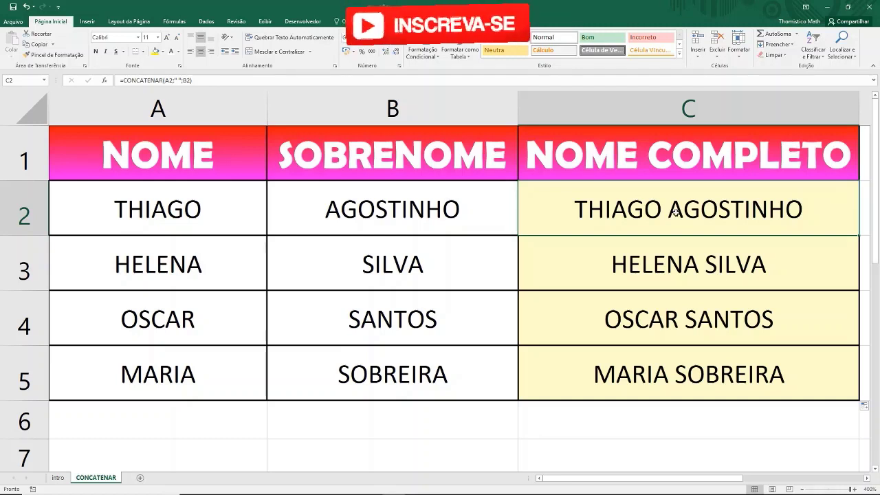
{"action": "left_click", "coordinate": [702, 246]}
{"action": "left_click", "coordinate": [776, 210]}
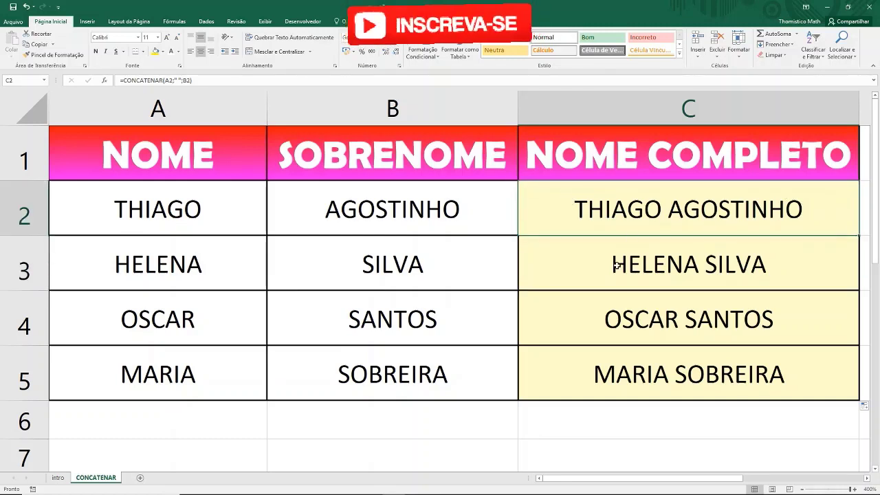
{"action": "left_click", "coordinate": [599, 295]}
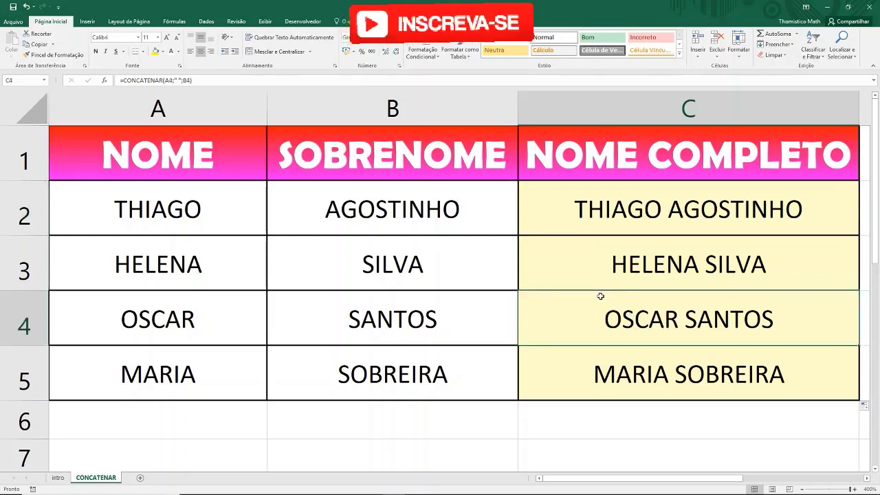
{"action": "left_click", "coordinate": [660, 197]}
{"action": "left_click", "coordinate": [677, 377]}
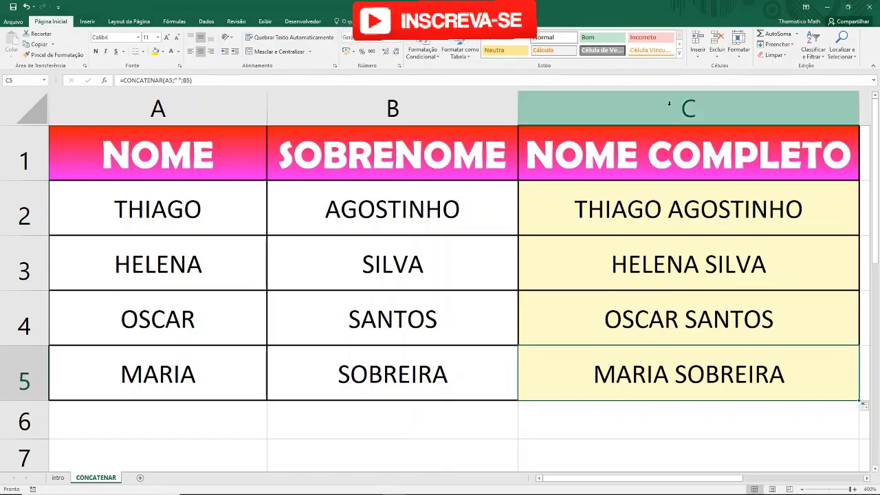
{"action": "left_click", "coordinate": [669, 105]}
{"action": "left_click", "coordinate": [669, 298]}
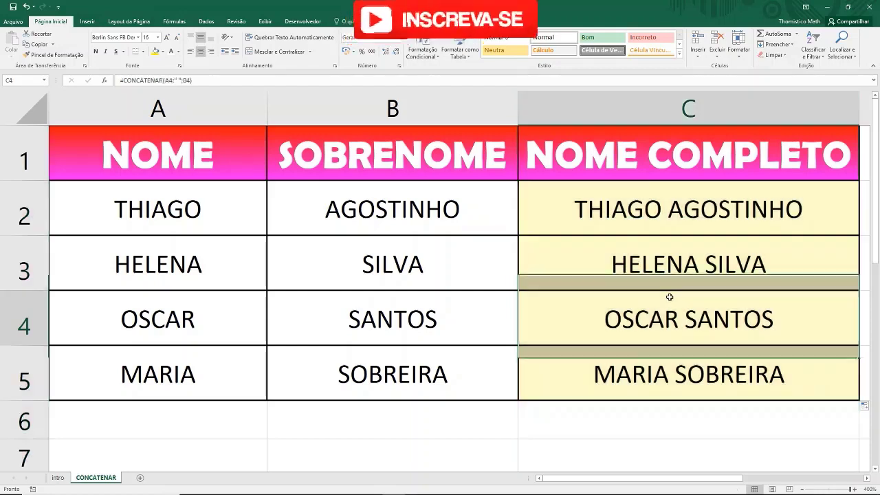
{"action": "left_click", "coordinate": [653, 209]}
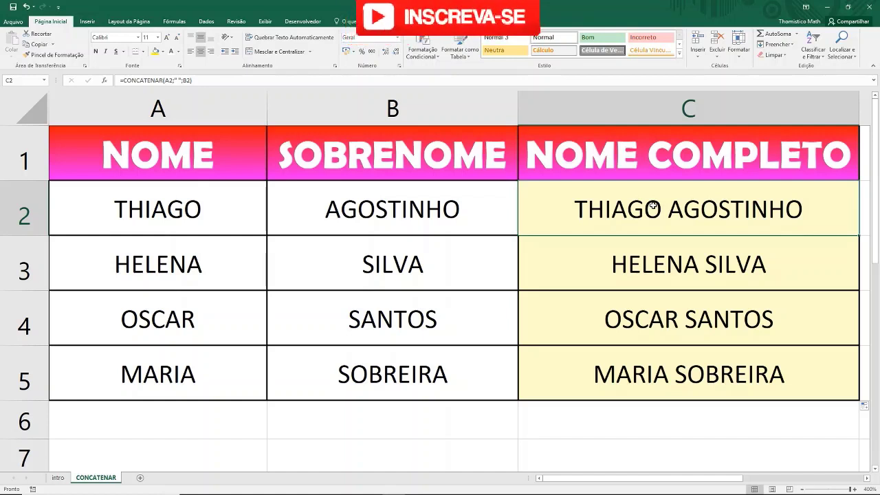
{"action": "left_click", "coordinate": [618, 265]}
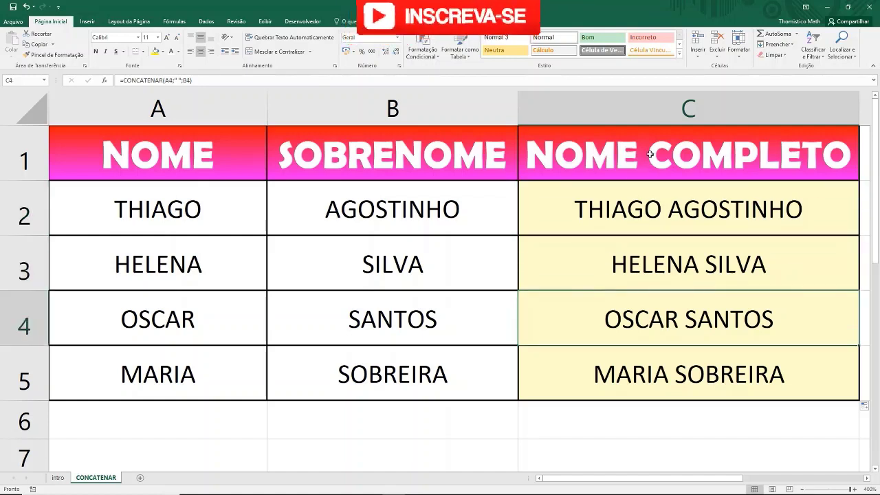
{"action": "double_click", "coordinate": [619, 186]}
{"action": "key", "text": "ctrl+Return"}
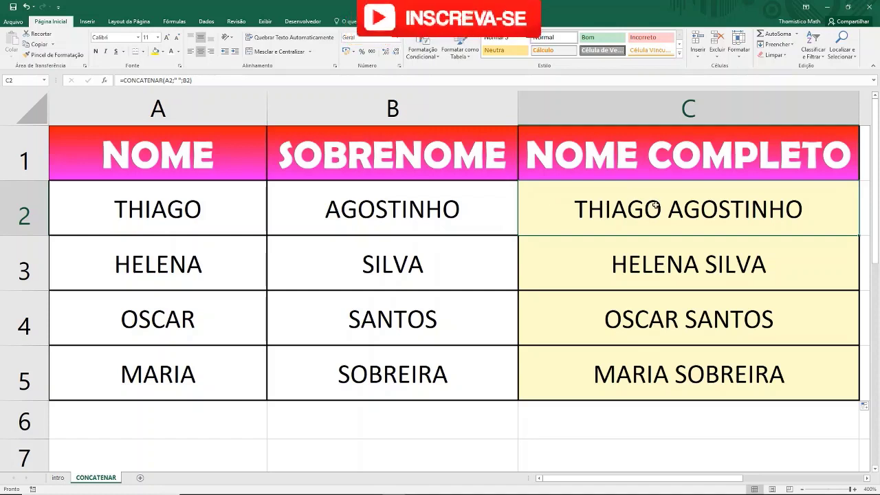
{"action": "left_click", "coordinate": [165, 207]}
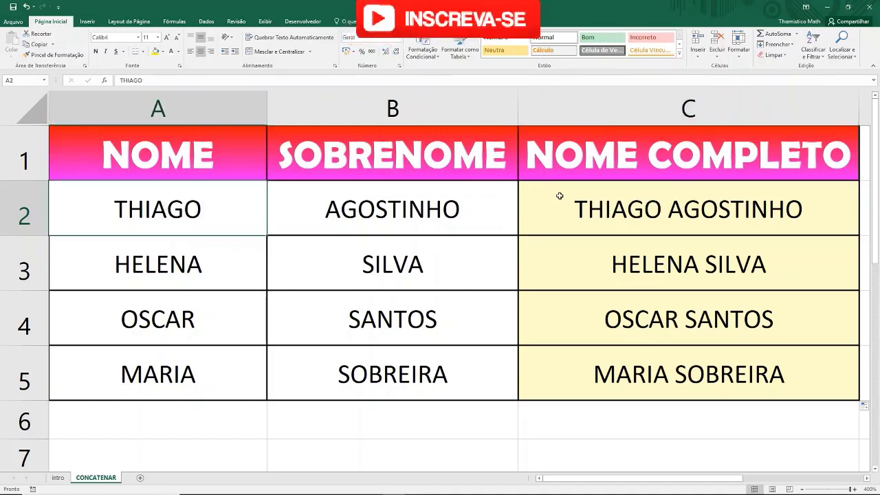
{"action": "double_click", "coordinate": [596, 204]}
{"action": "double_click", "coordinate": [735, 208]}
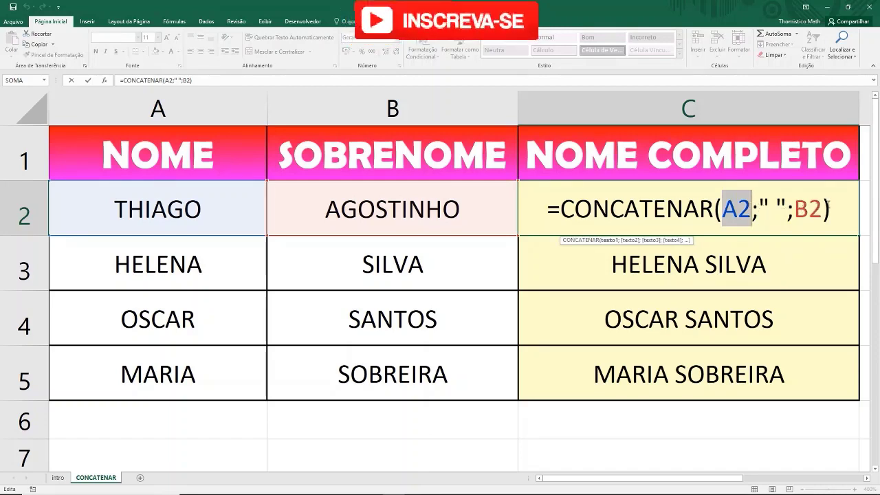
{"action": "mouse_move", "coordinate": [821, 208]}
{"action": "left_mouse_down"}
{"action": "mouse_move", "coordinate": [721, 209]}
{"action": "mouse_move", "coordinate": [823, 208]}
{"action": "left_mouse_up"}
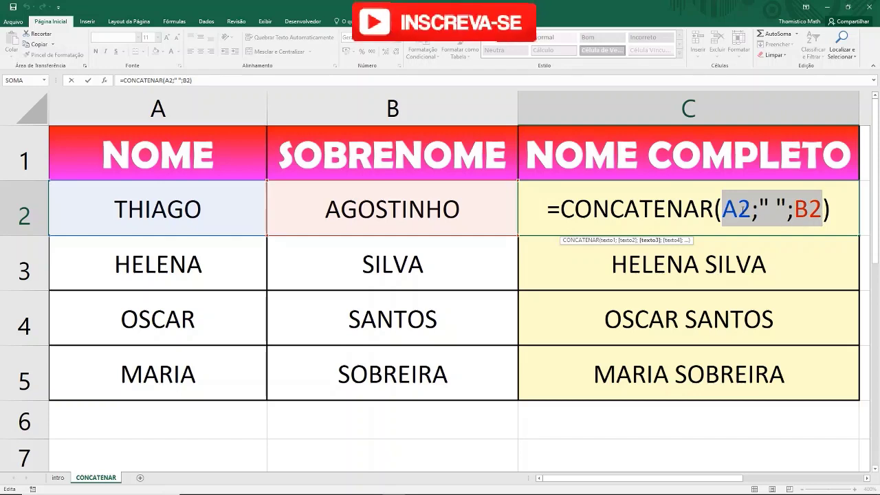
{"action": "left_click", "coordinate": [721, 208]}
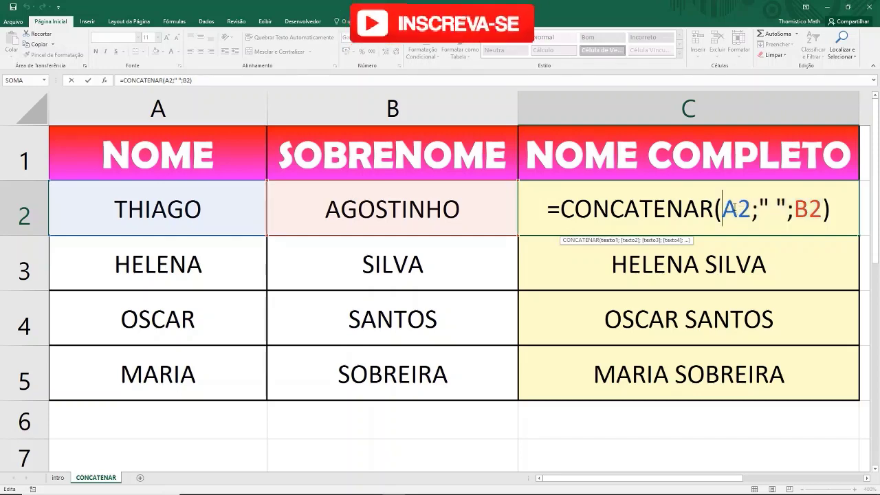
{"action": "type", "text": ";"}
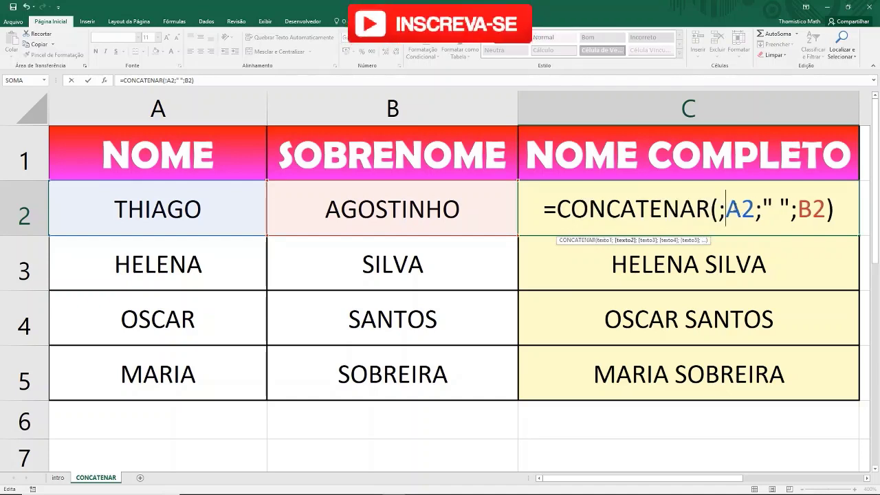
{"action": "left_click", "coordinate": [718, 209]}
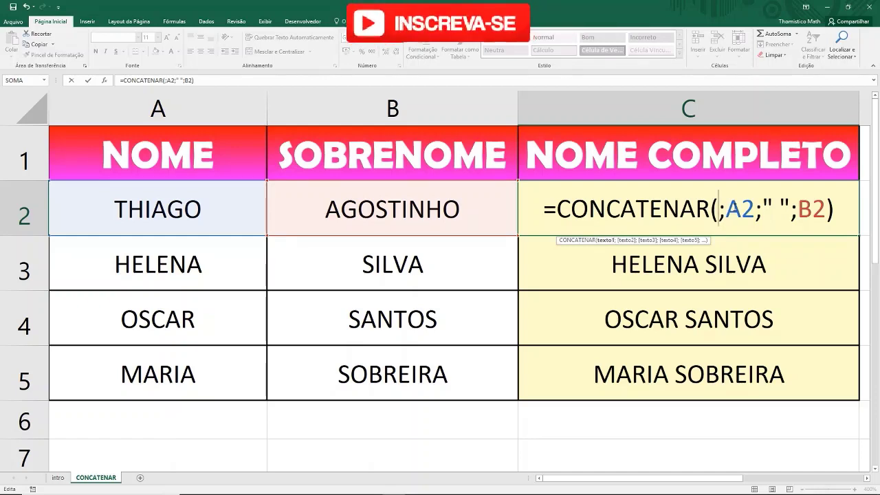
{"action": "type", "text": "DR"}
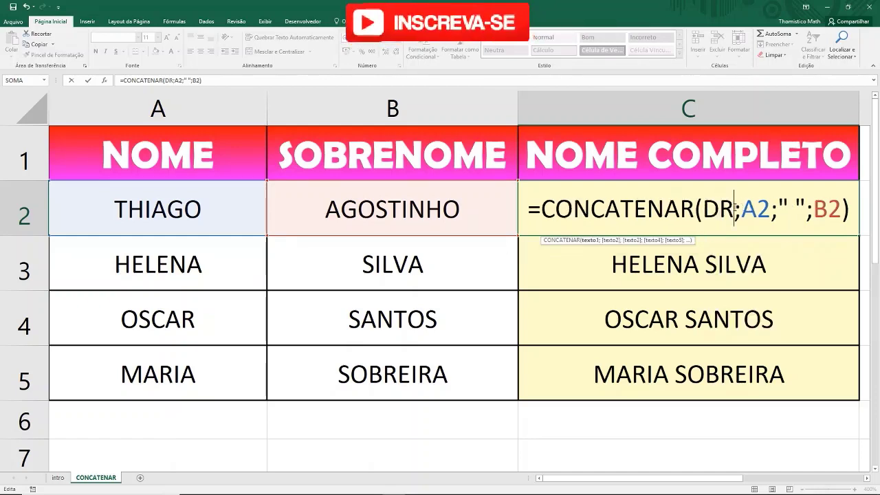
{"action": "type", "text": "."}
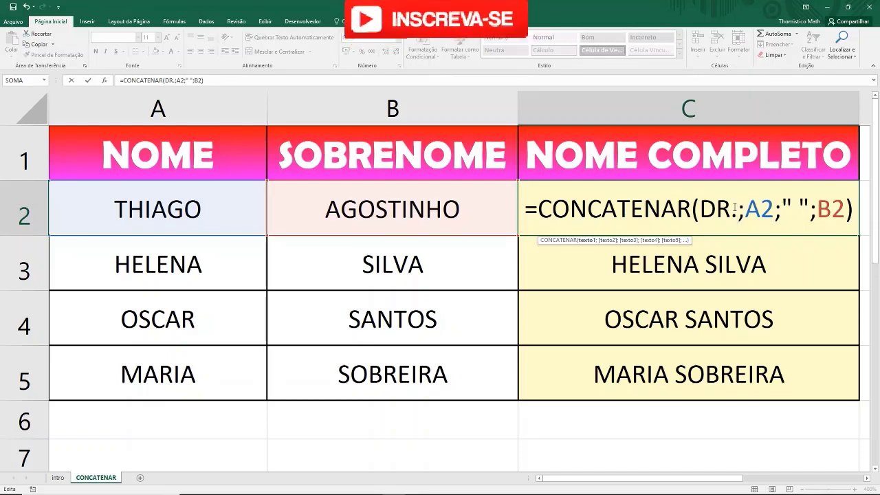
{"action": "type", "text": "\""}
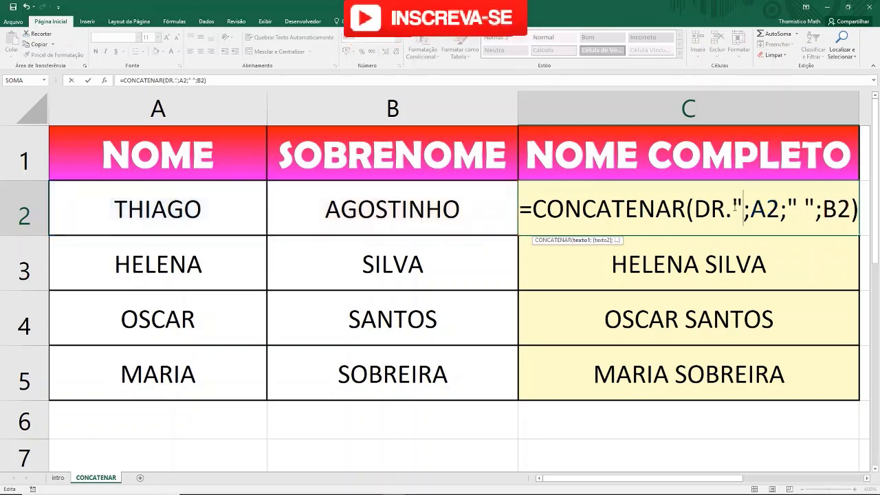
{"action": "key", "text": "Left"}
{"action": "key", "text": "Left"}
{"action": "key", "text": "Left"}
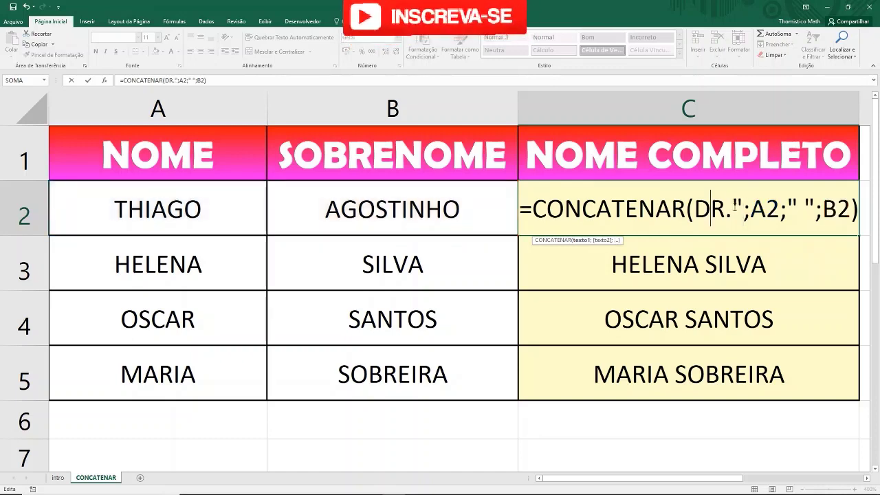
{"action": "key", "text": "Left"}
{"action": "type", "text": "\""}
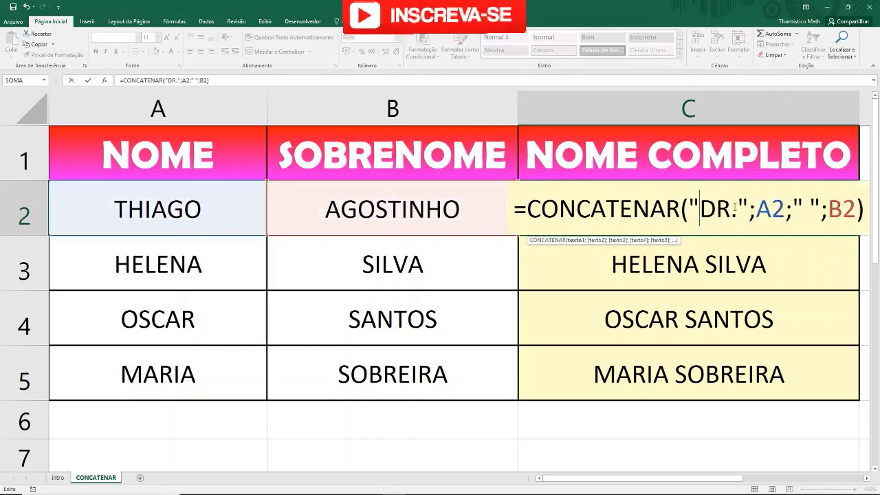
{"action": "key", "text": "Right"}
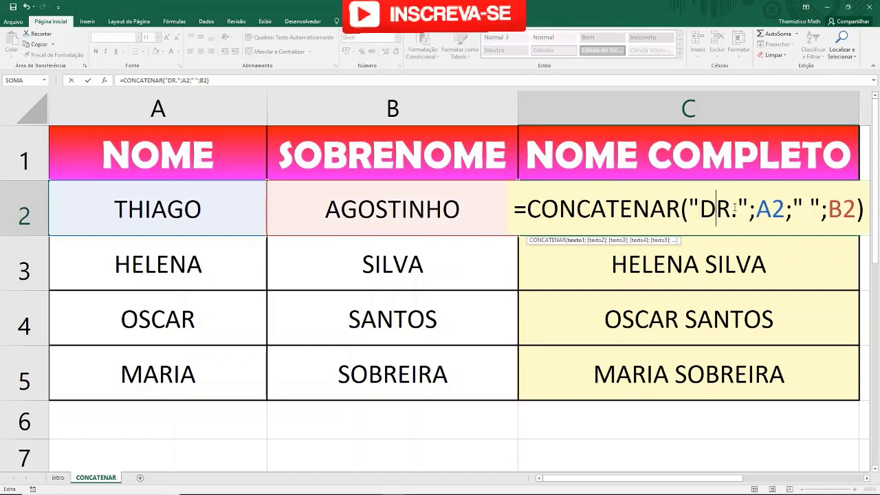
{"action": "key", "text": "Right"}
{"action": "key", "text": "Right"}
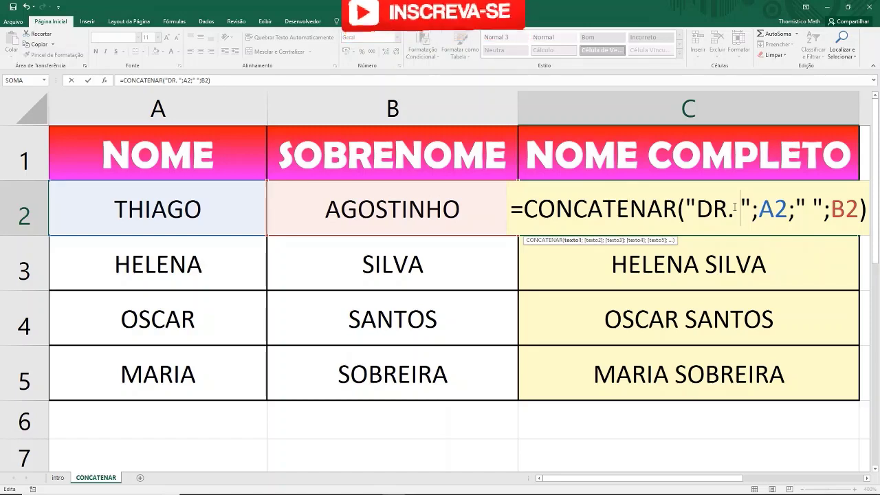
{"action": "key", "text": "Return"}
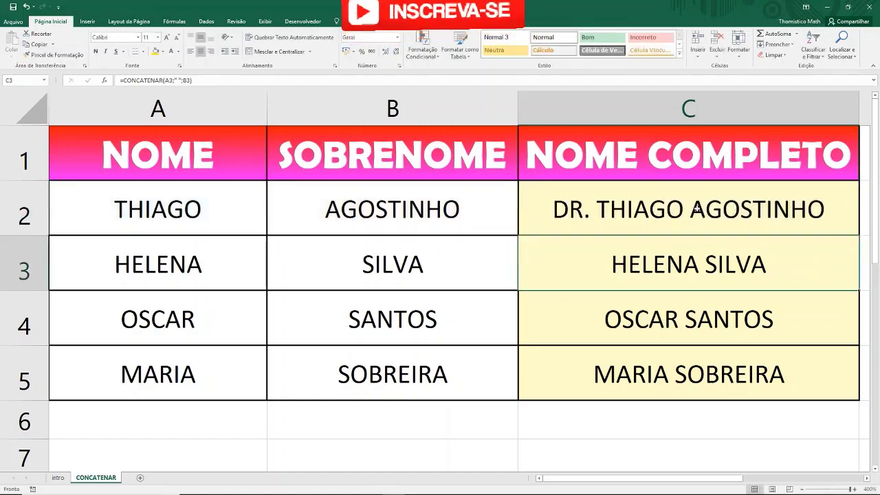
{"action": "left_click", "coordinate": [734, 225]}
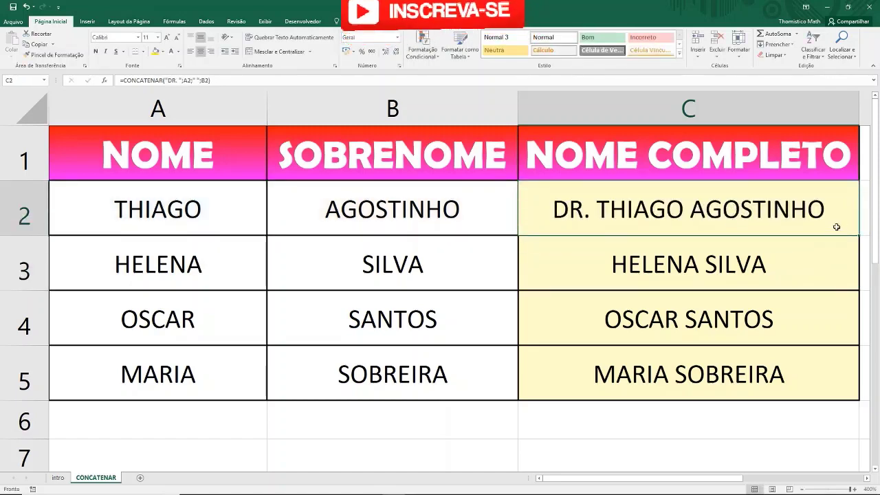
{"action": "double_click", "coordinate": [859, 235]}
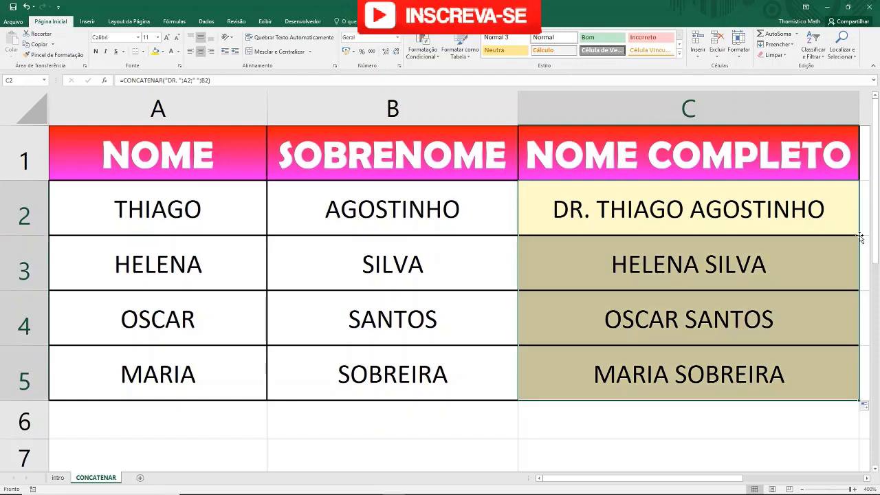
{"action": "left_click", "coordinate": [699, 256]}
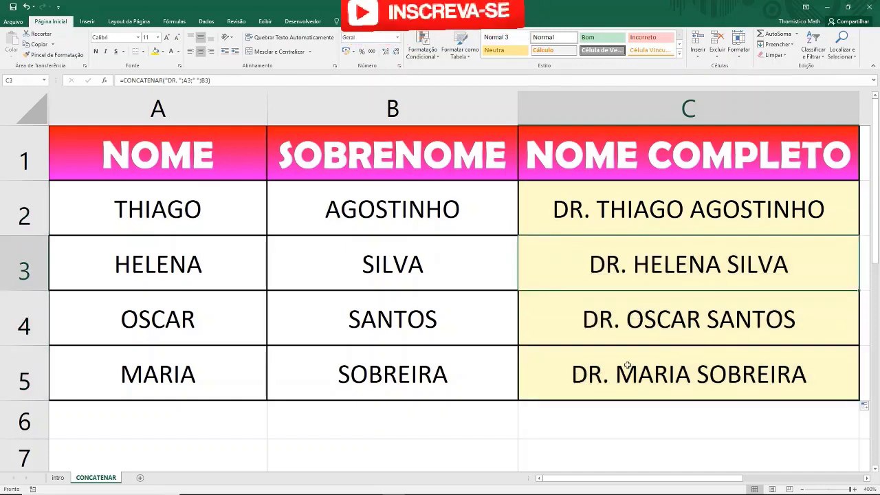
{"action": "left_click", "coordinate": [773, 371]}
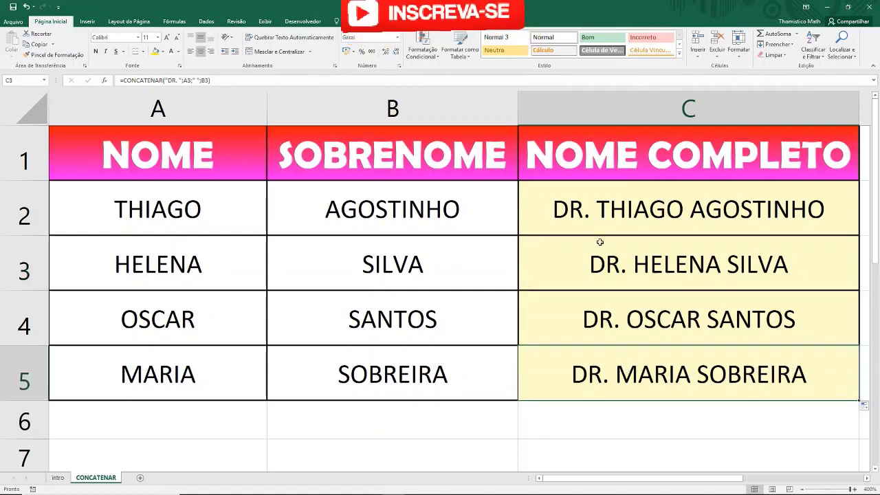